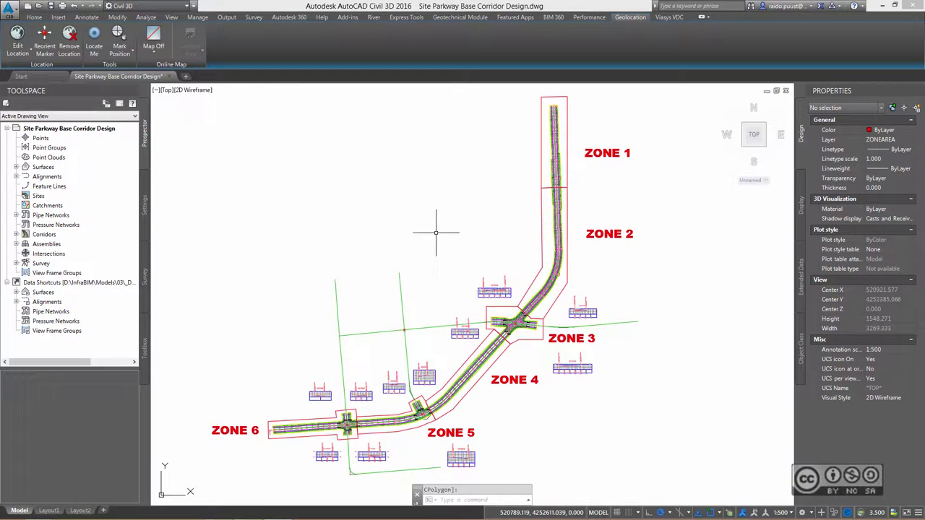
# Check that the corridor drawing's coordinate system is UTM84-10N, leaving the settings unchanged.
pyautogui.rightClick(93, 131)
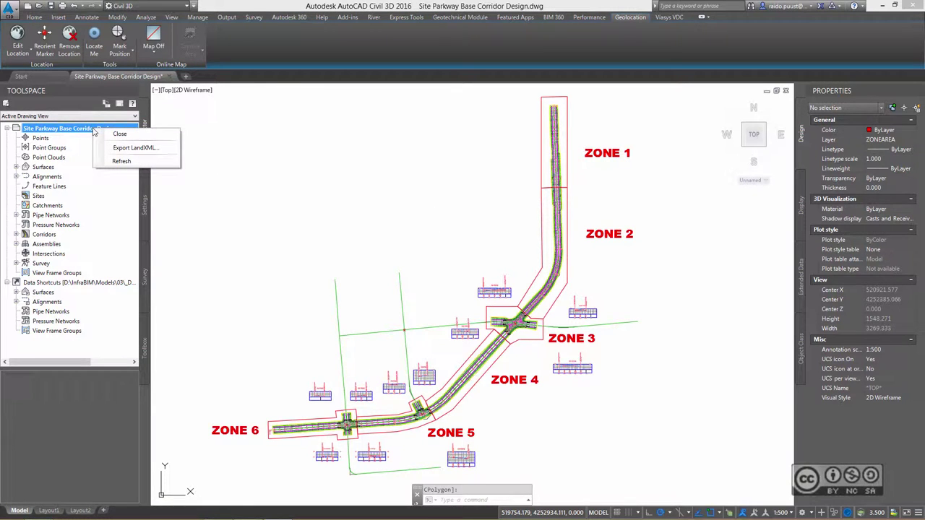
pyautogui.rightClick(92, 133)
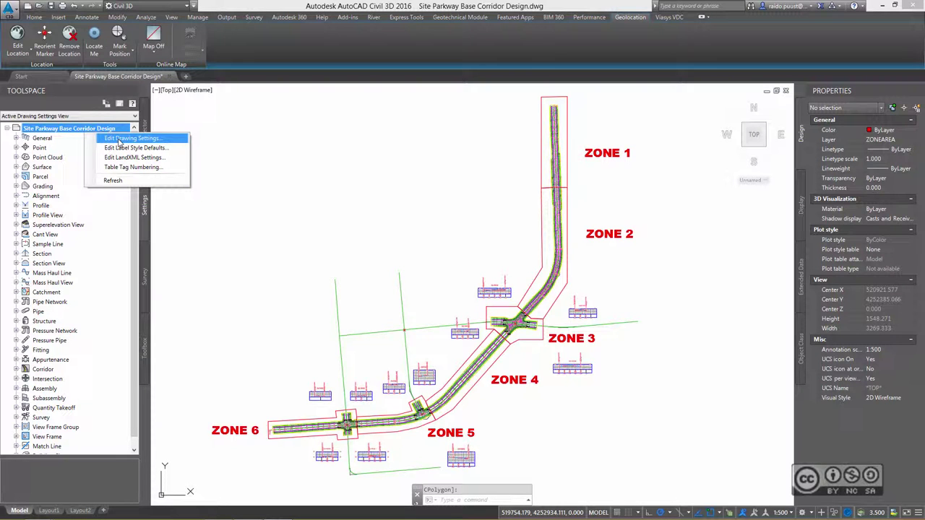
pyautogui.click(120, 142)
pyautogui.moveTo(443, 269); pyautogui.dragTo(380, 275)
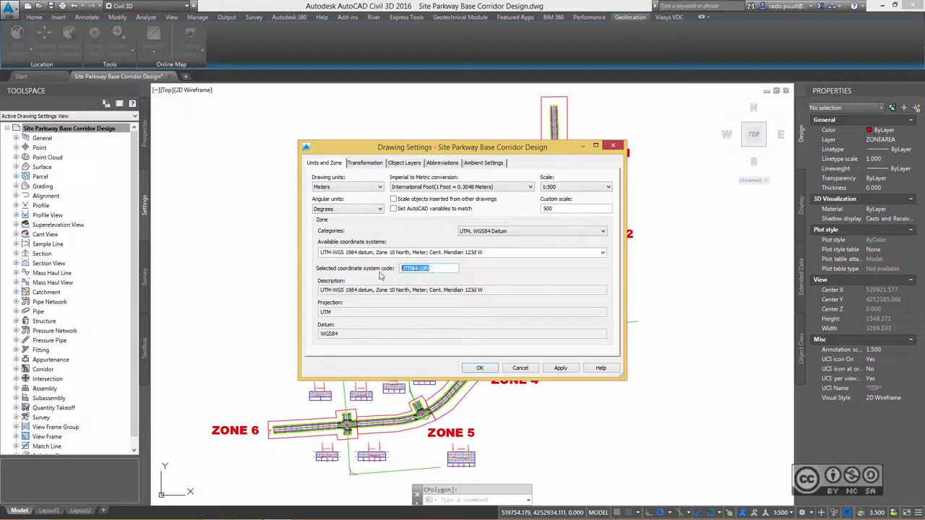
pyautogui.click(436, 268)
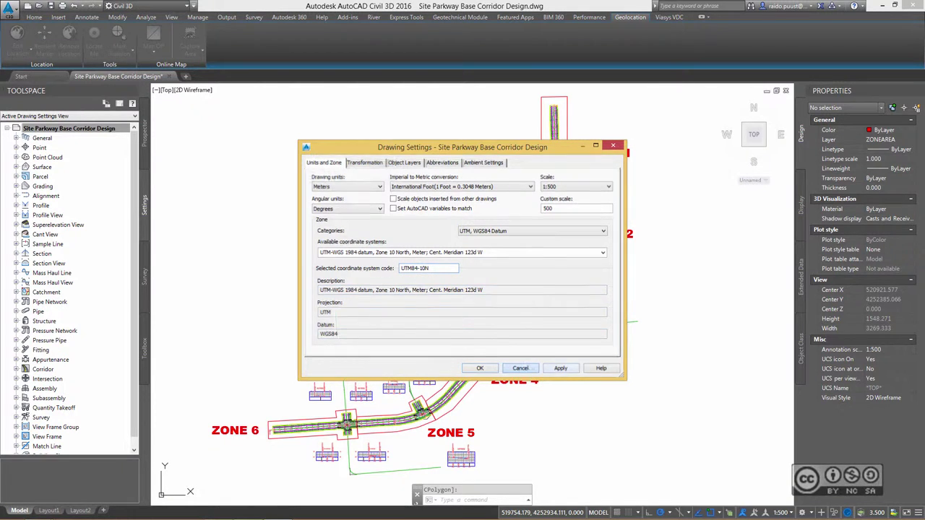
pyautogui.click(521, 368)
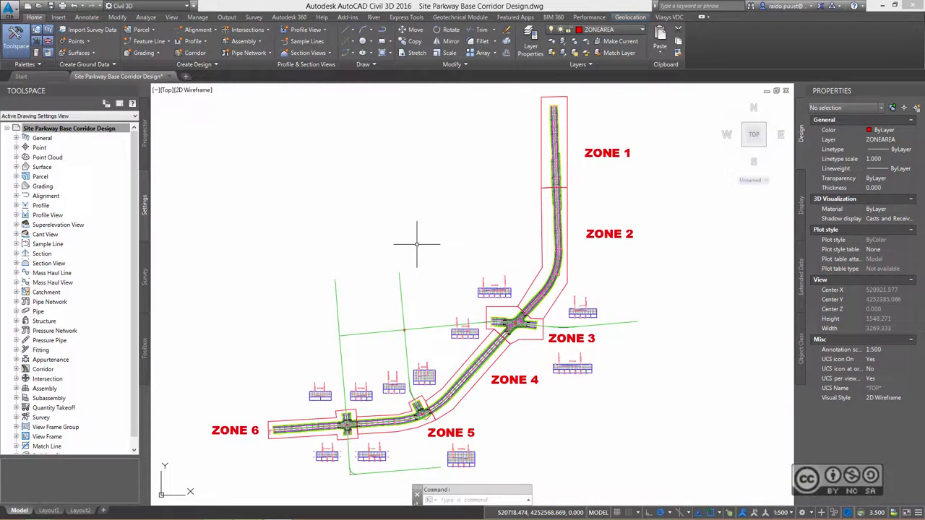
# Map-export the manually picked boundary to Corridor Area.sdf, treating closed polylines as polygons.
pyautogui.write('miinsert')
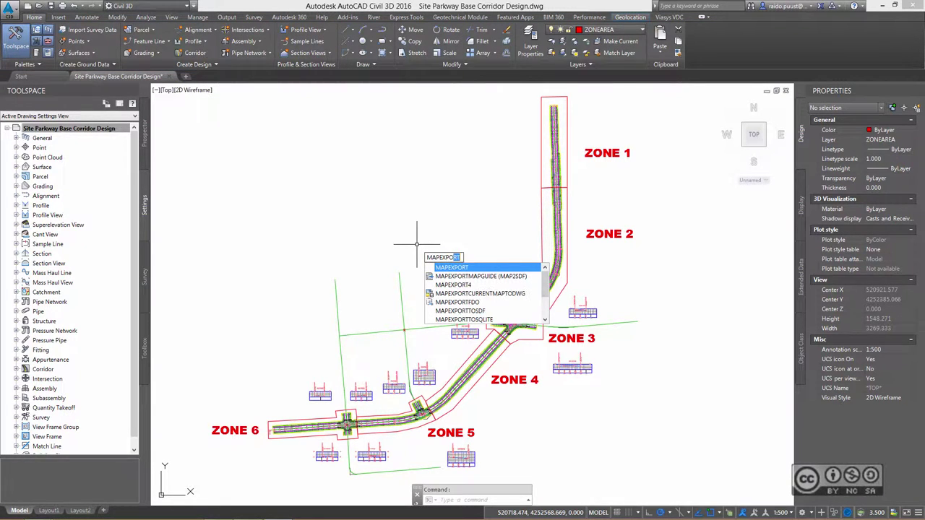
pyautogui.press('Return')
pyautogui.write('Corridor Area')
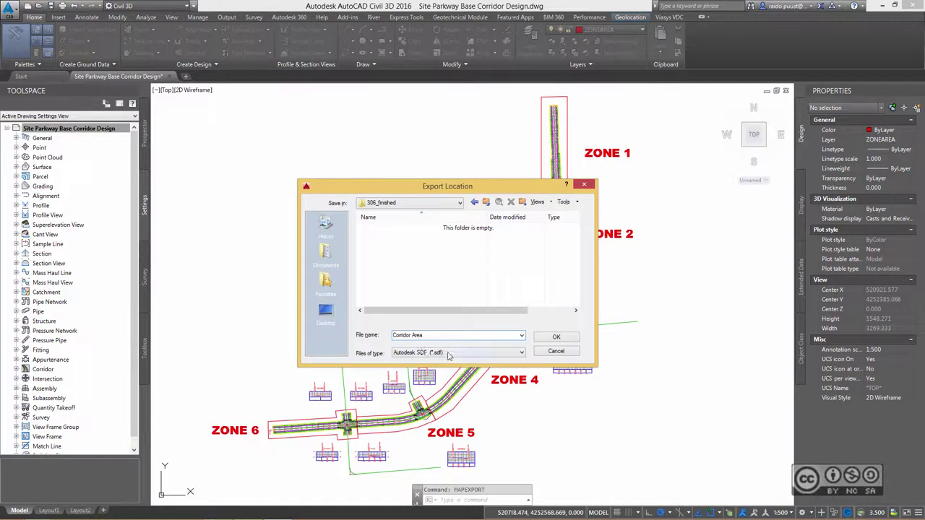
pyautogui.press('Return')
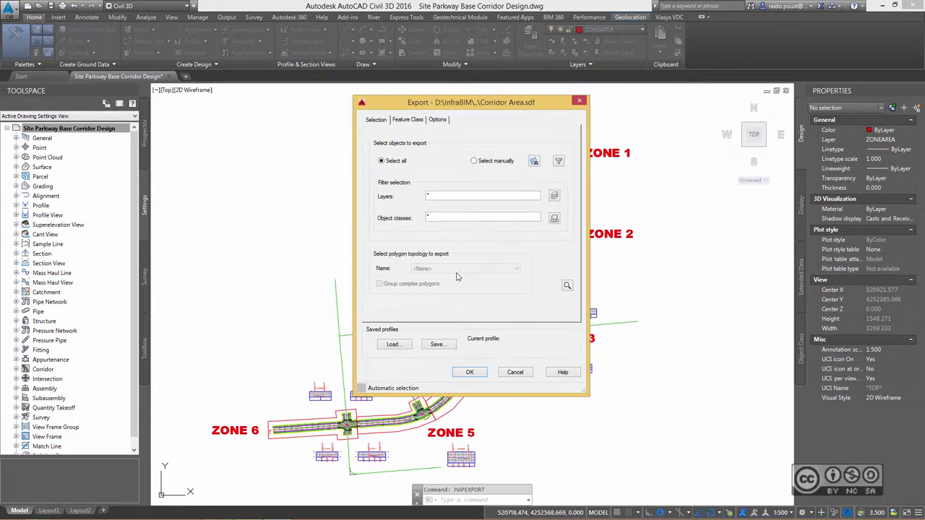
pyautogui.click(475, 162)
pyautogui.click(533, 161)
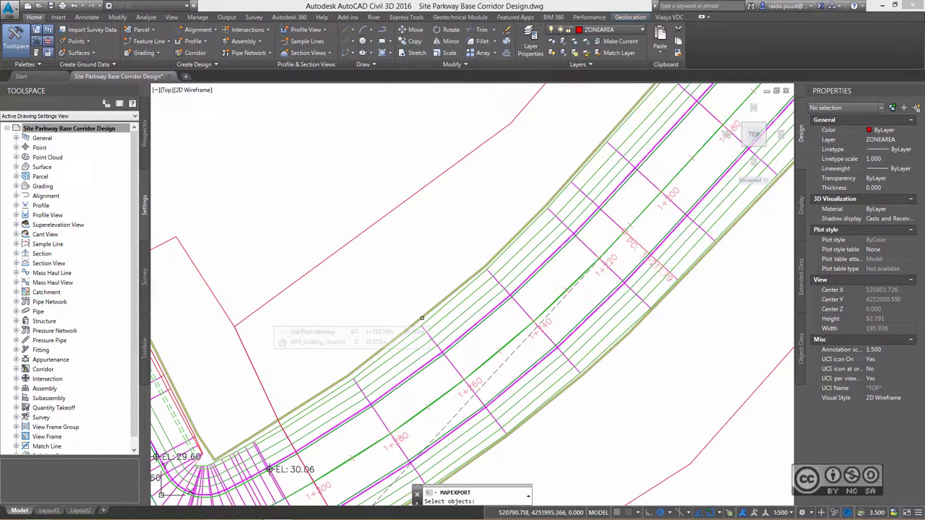
pyautogui.click(422, 271)
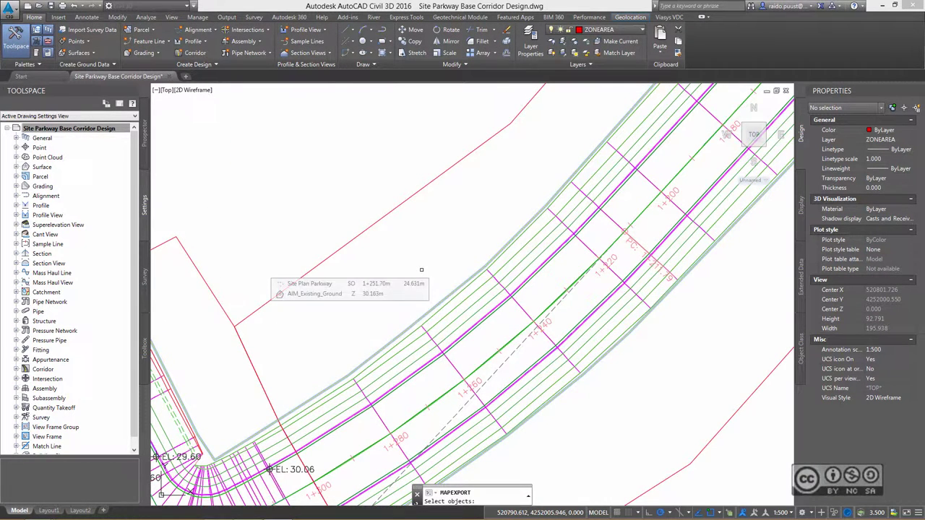
pyautogui.press('Return')
pyautogui.click(380, 216)
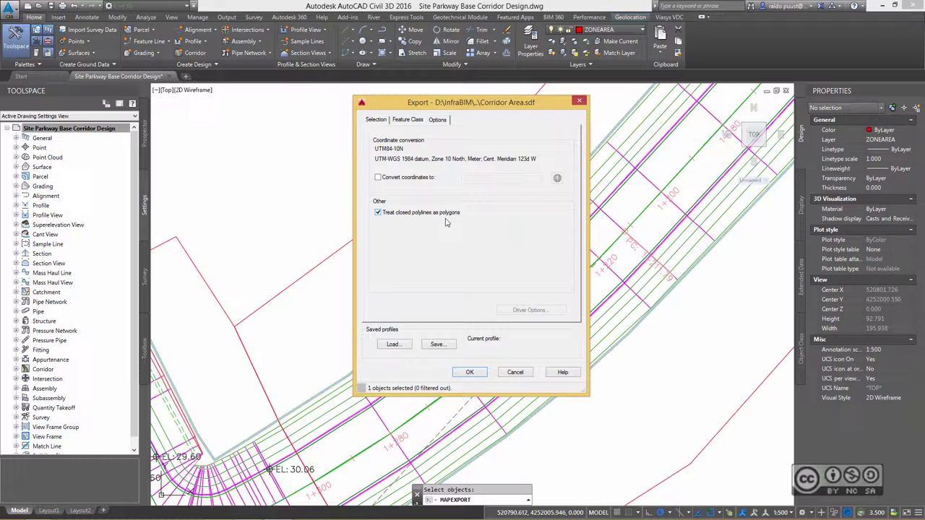
pyautogui.click(471, 373)
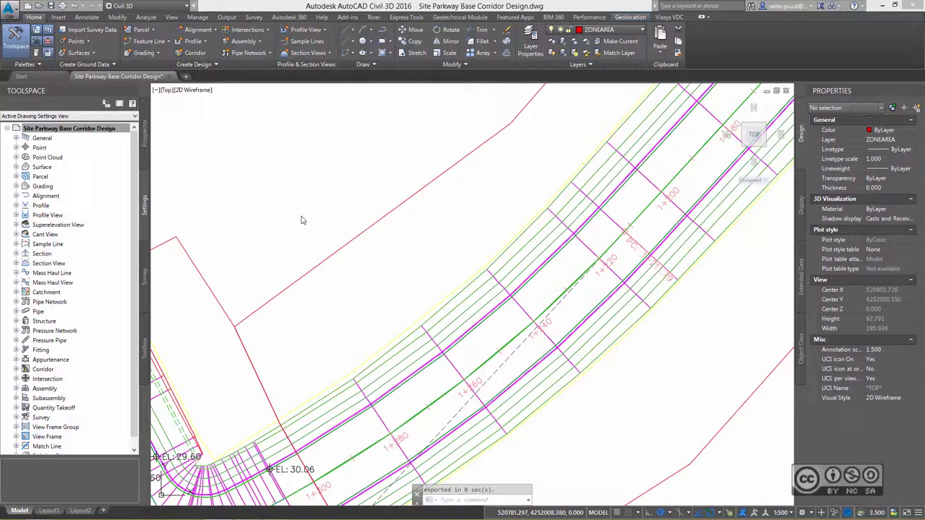
# Close the corridor drawing and set the new drawing's coordinate system to UTM83-10.
pyautogui.click(171, 76)
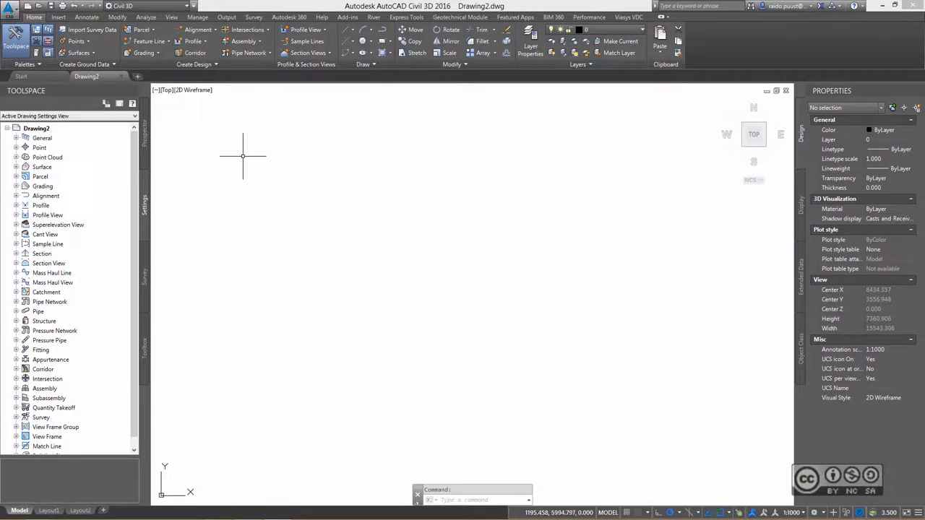
pyautogui.rightClick(34, 128)
pyautogui.click(80, 131)
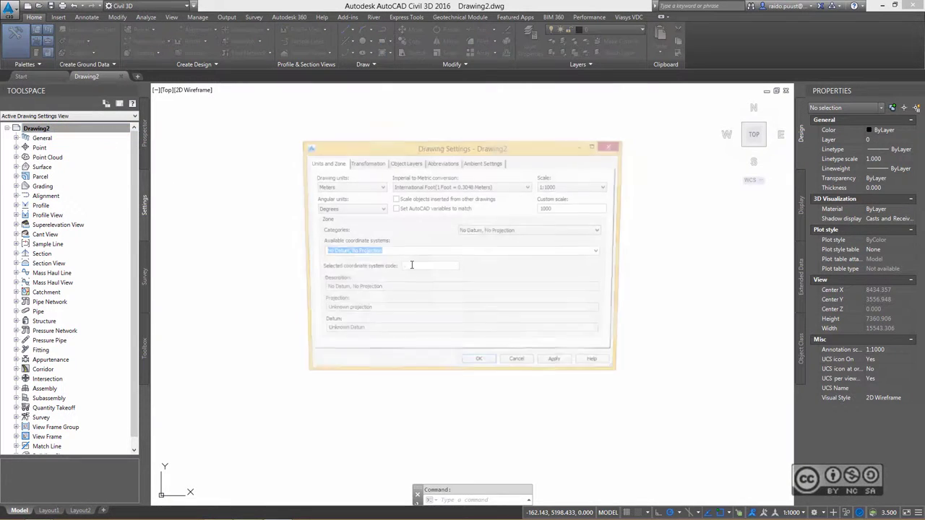
pyautogui.write('UTM83-10')
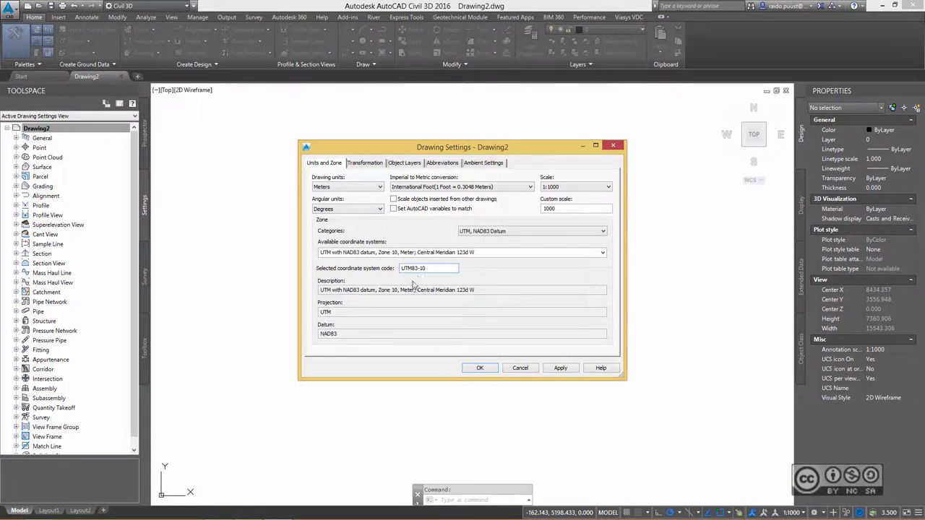
pyautogui.click(477, 368)
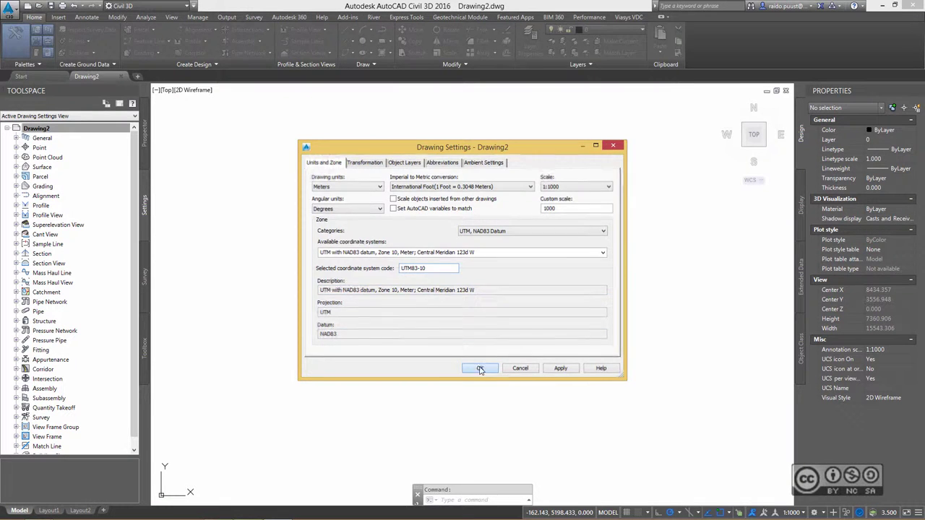
# Save the new drawing as CORRIDOR Surface.dwg.
pyautogui.hotkey('ctrl', 's')
pyautogui.write('CORR')
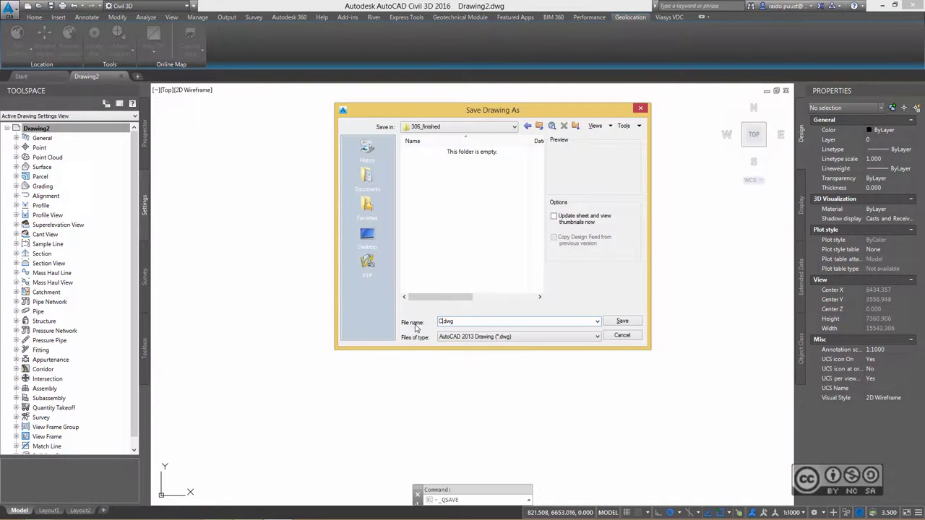
pyautogui.write('IDOR Surface')
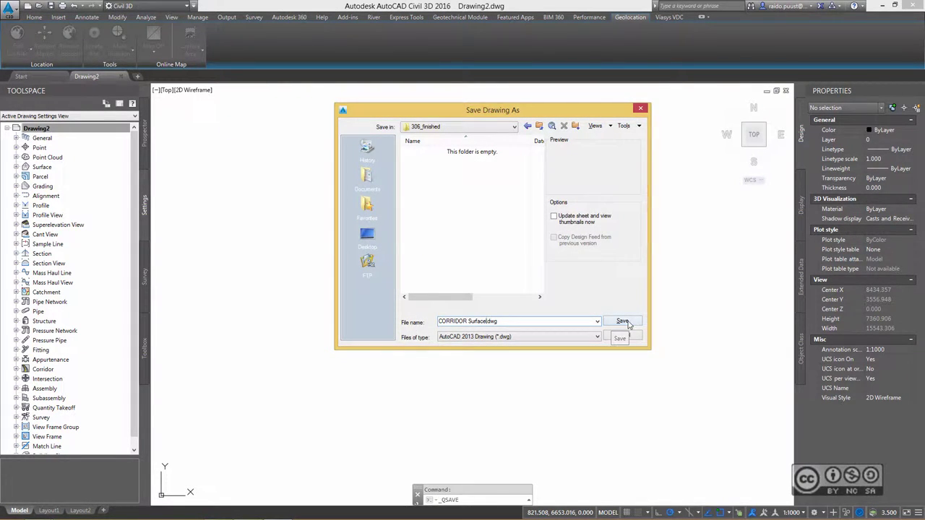
pyautogui.click(622, 320)
# Create a reference to the Site Parkway-TOP surface shortcut in the drawing.
pyautogui.click(144, 137)
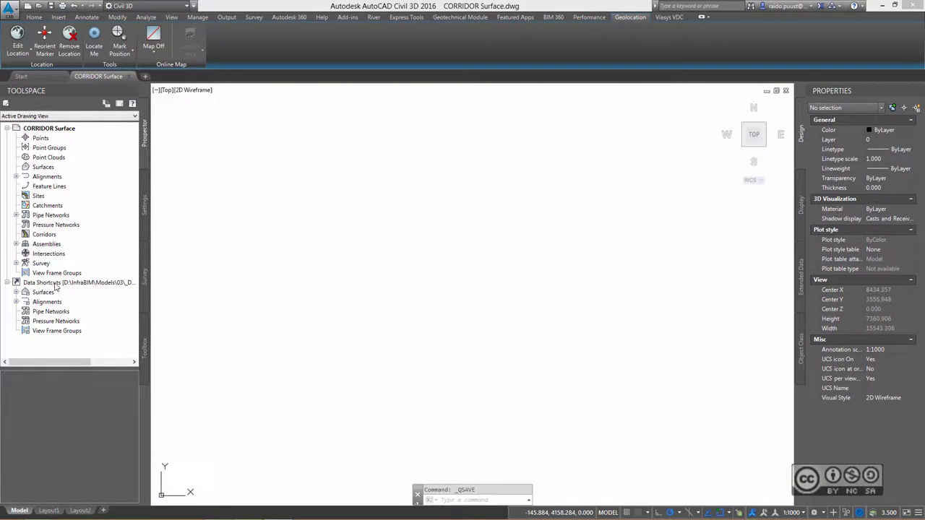
pyautogui.scroll(-1, 133, 323)
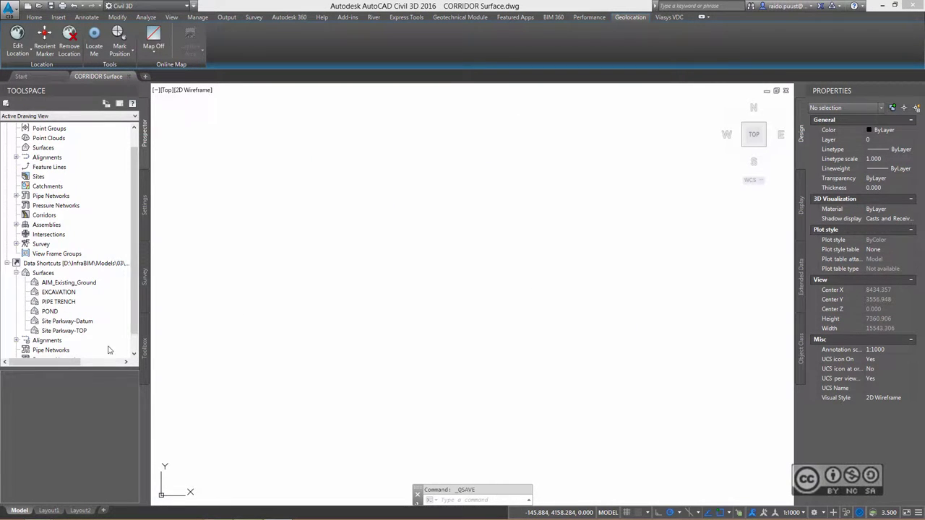
pyautogui.click(73, 334)
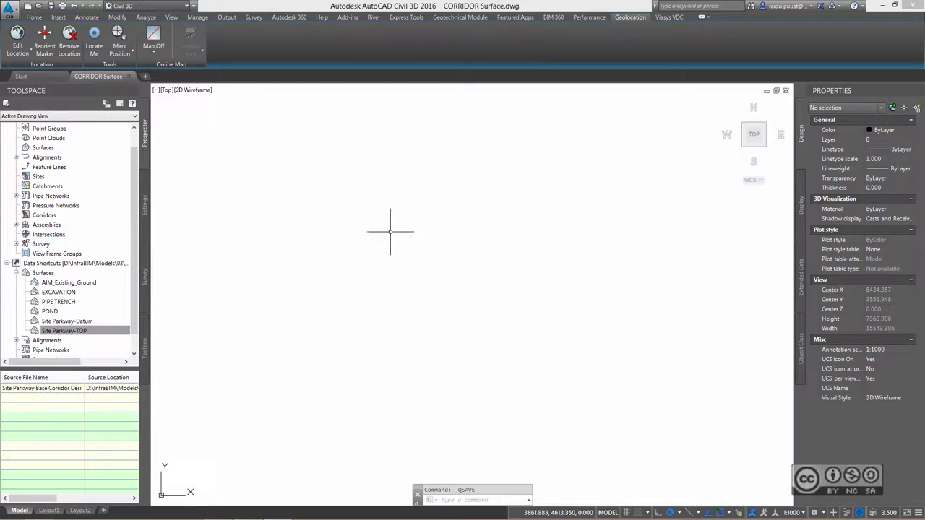
pyautogui.moveTo(63, 330); pyautogui.dragTo(60, 333)
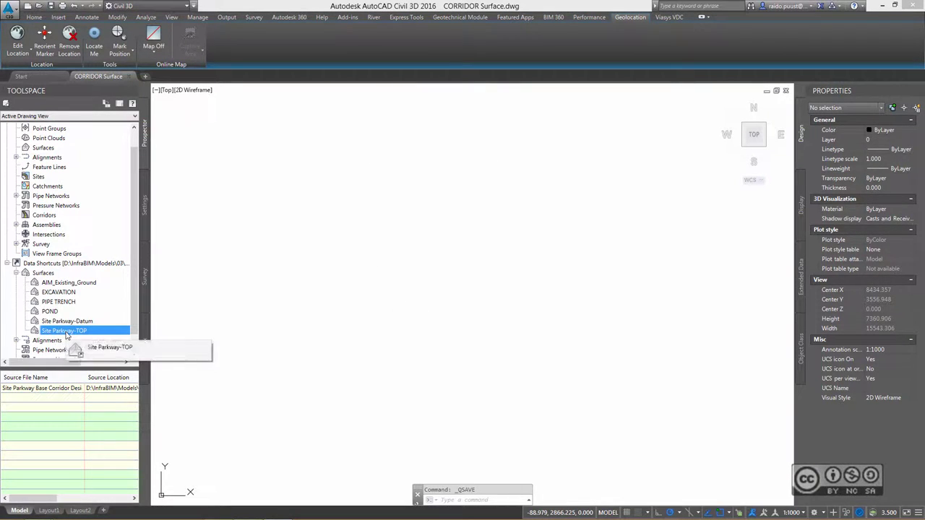
pyautogui.rightClick(64, 332)
pyautogui.click(97, 338)
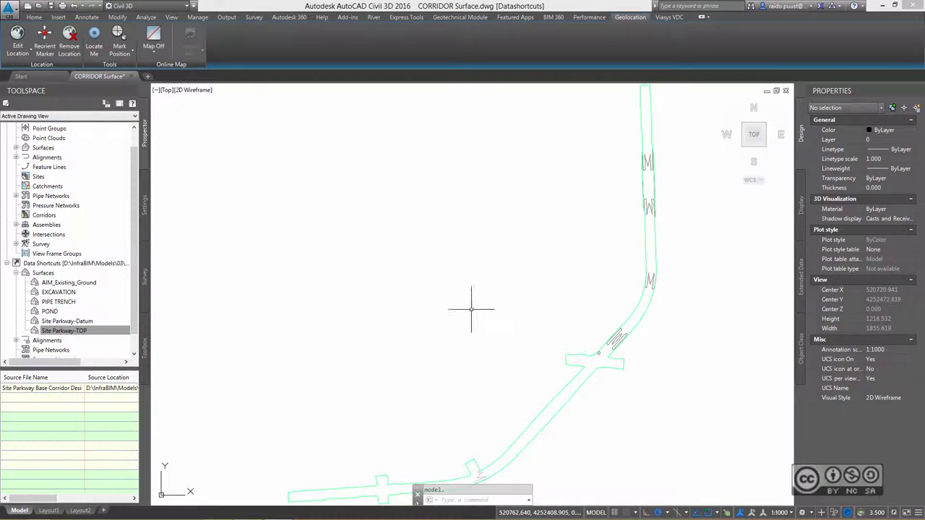
# Save the drawing and export it to IMX in the default folder.
pyautogui.hotkey('ctrl', 's')
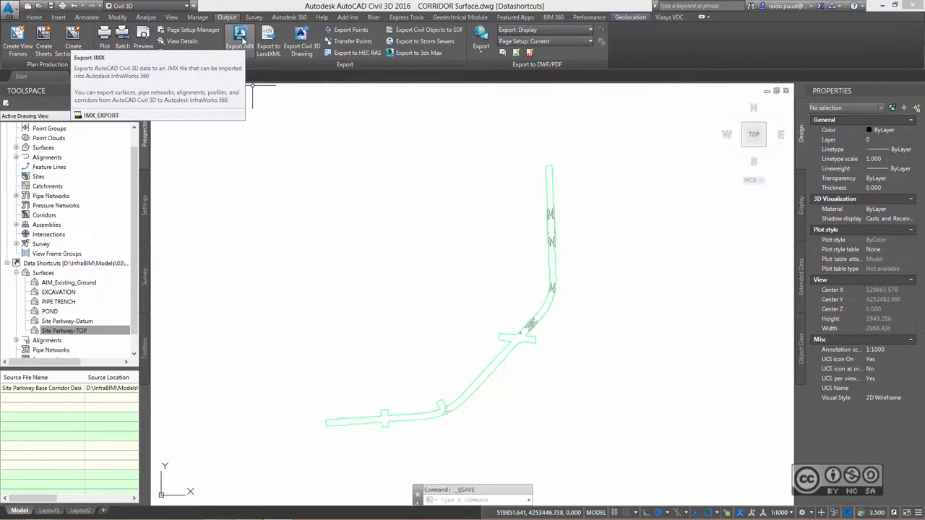
pyautogui.click(240, 39)
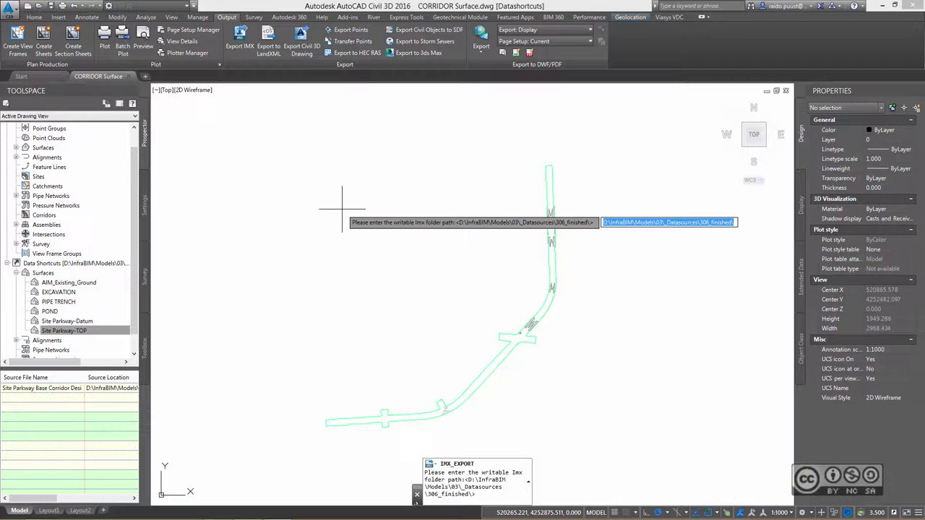
pyautogui.press('Return')
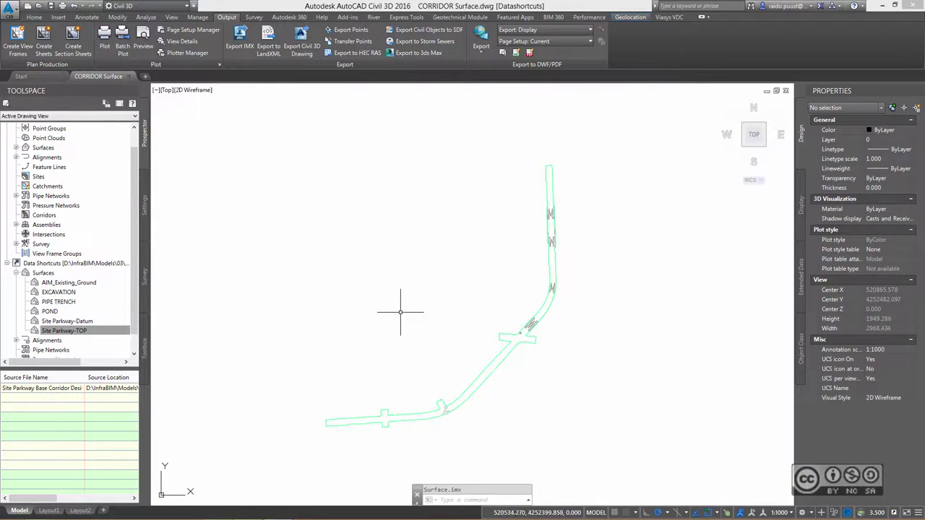
# Close CORRIDOR Surface, start a new drawing, and set its UTM83 zone coordinate system.
pyautogui.click(130, 76)
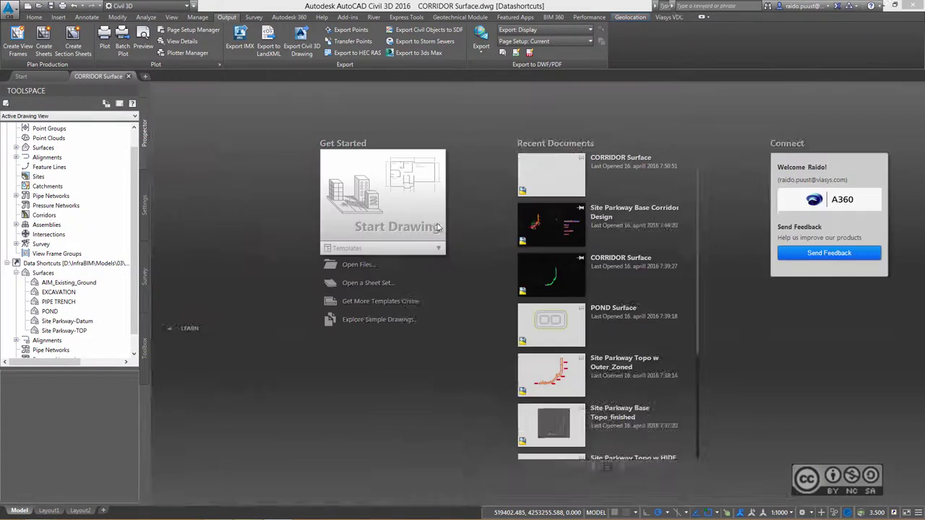
pyautogui.click(28, 7)
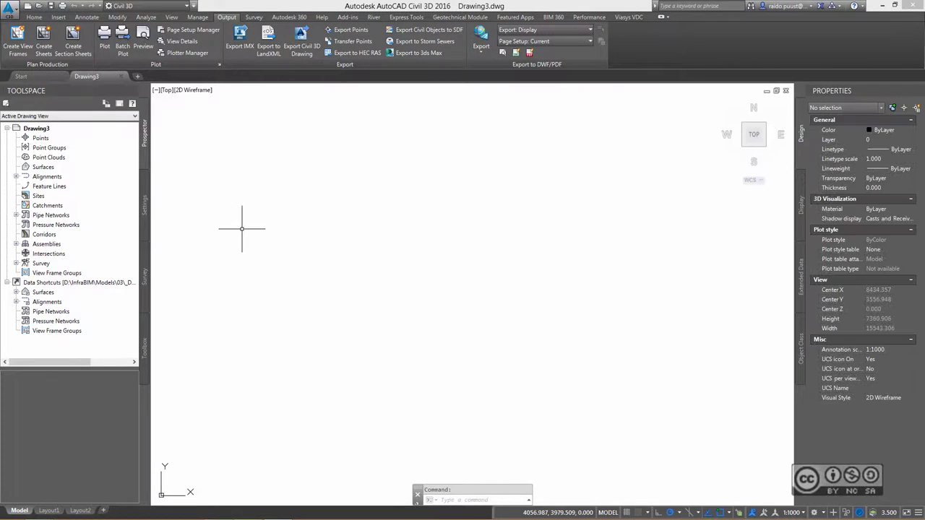
pyautogui.click(145, 206)
pyautogui.rightClick(36, 128)
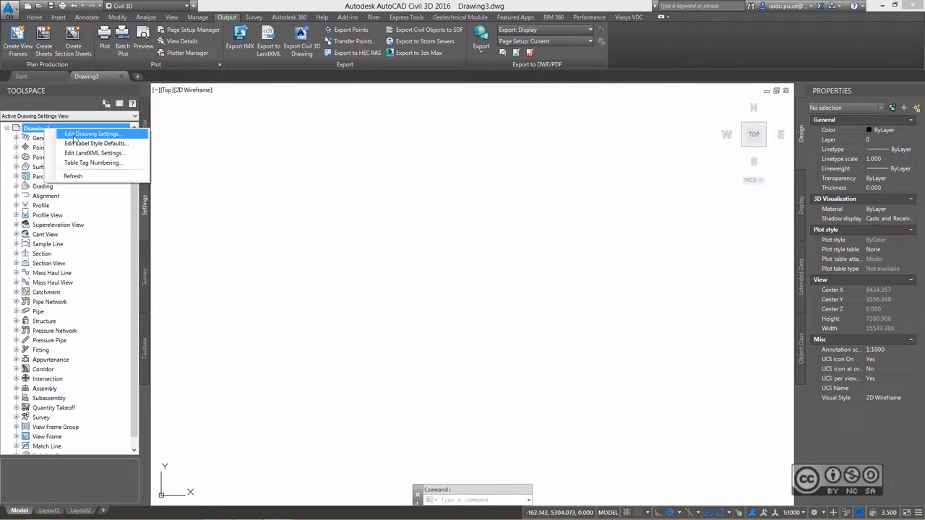
pyautogui.click(72, 133)
pyautogui.click(401, 268)
pyautogui.write('UTM83-')
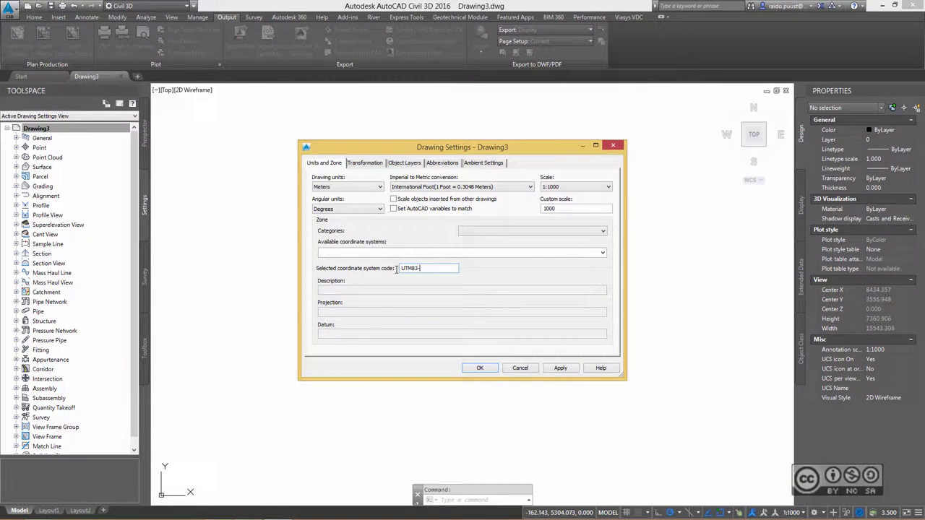
pyautogui.write('10')
pyautogui.press('Return')
# Save the new drawing as POND Surface.dwg.
pyautogui.hotkey('ctrl', 's')
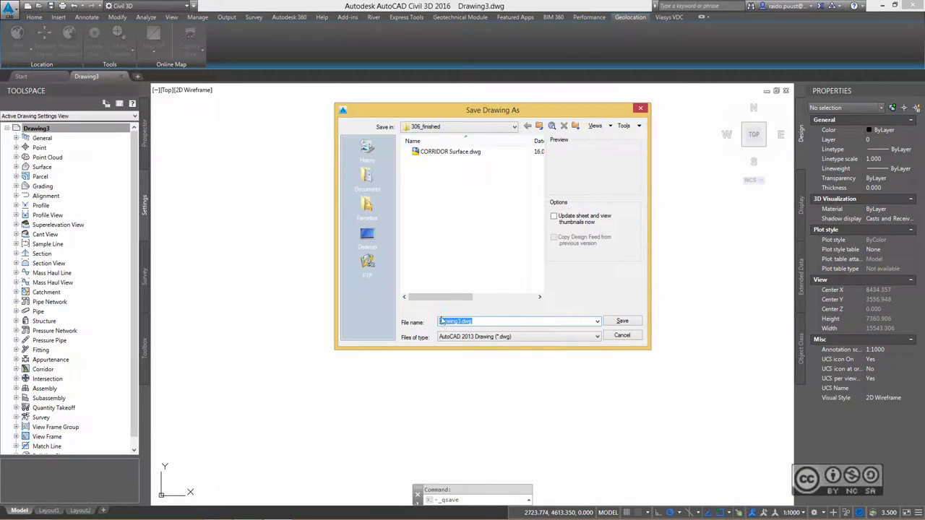
pyautogui.write('POND Surface')
pyautogui.click(622, 321)
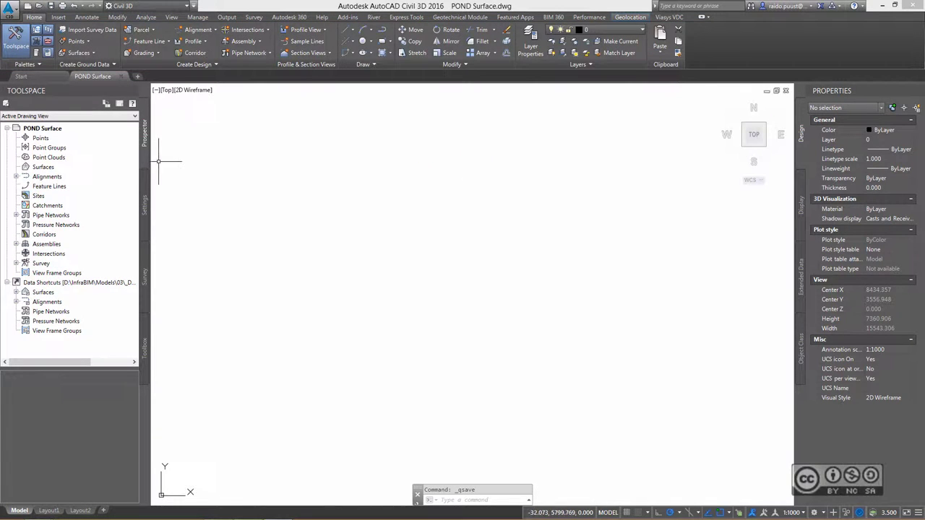
# Create a reference to the POND surface from the data shortcuts.
pyautogui.click(16, 292)
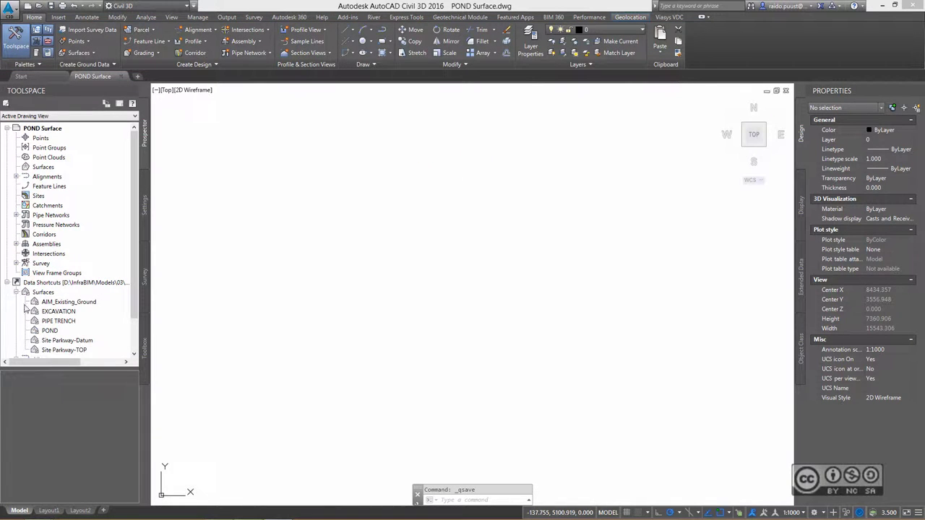
pyautogui.click(47, 331)
pyautogui.rightClick(63, 332)
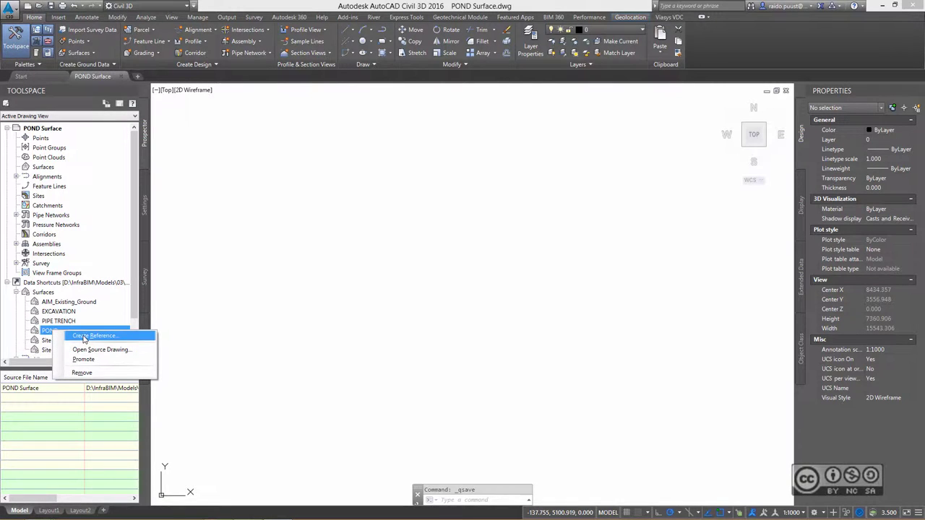
pyautogui.click(84, 337)
pyautogui.click(479, 334)
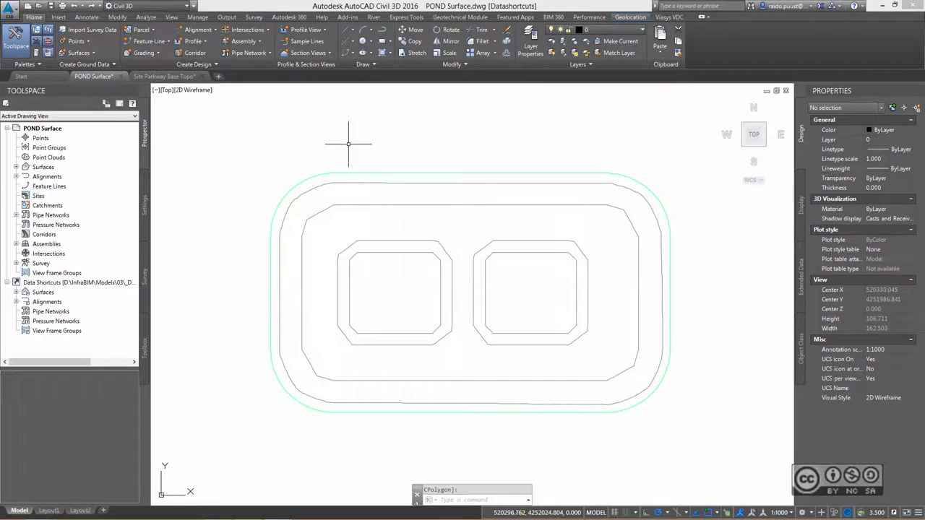
# Copy the pond boundary from Site Parkway Base Topo, paste it at original coordinates, and save.
pyautogui.hotkey('ctrl', 'Tab')
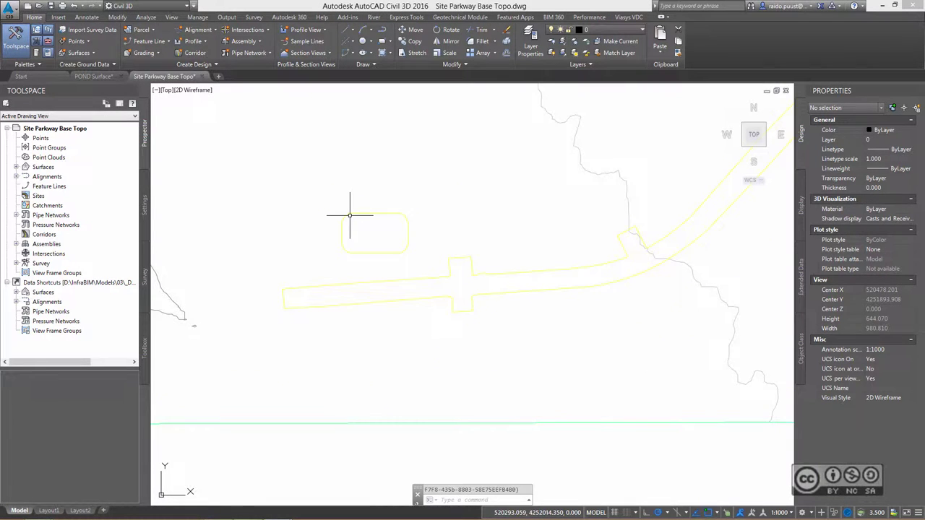
pyautogui.click(367, 213)
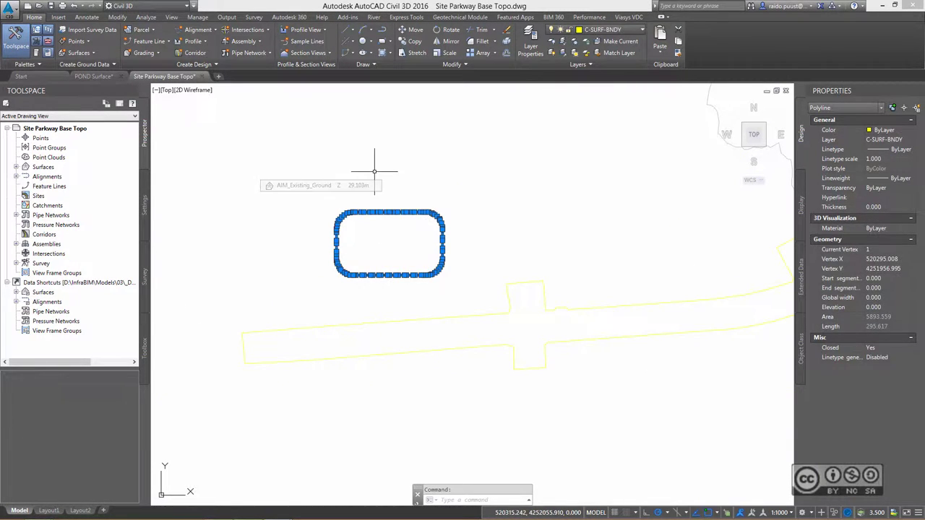
pyautogui.hotkey('ctrl', 'c')
pyautogui.hotkey('ctrl', 'Tab')
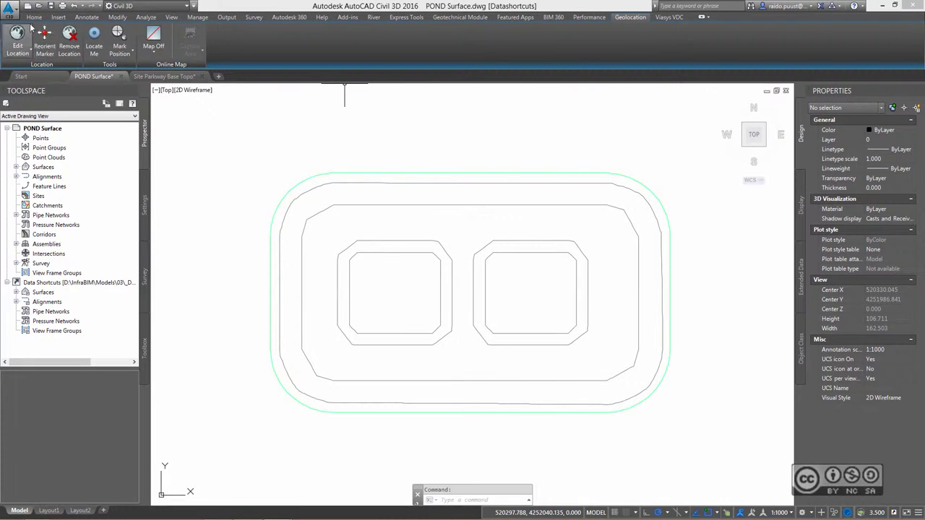
pyautogui.hotkey('ctrl', 'shift', 'v')
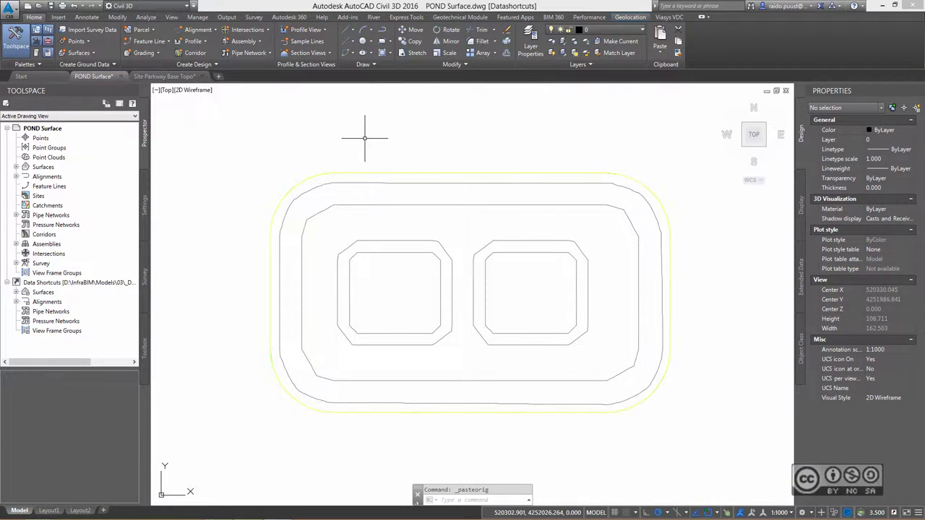
pyautogui.hotkey('ctrl', 's')
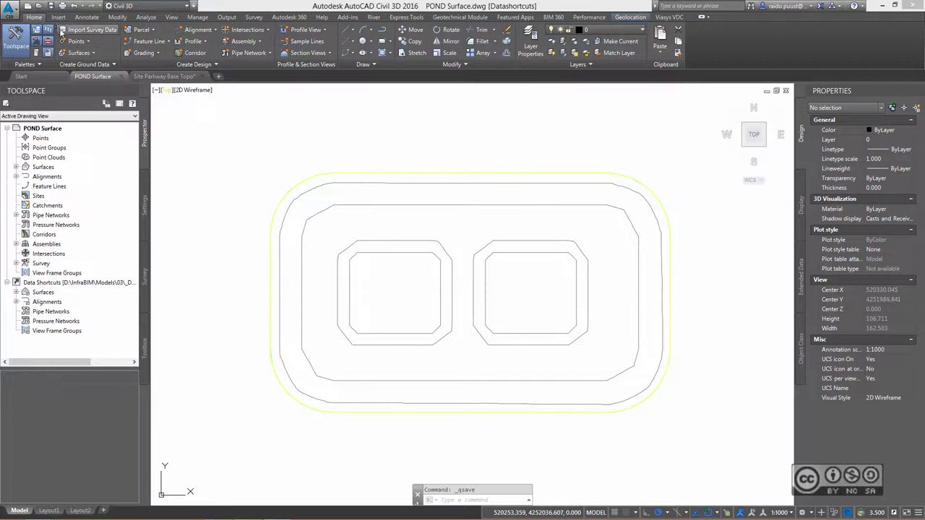
# Export the pond surface drawing to IMX using the default version.
pyautogui.click(227, 16)
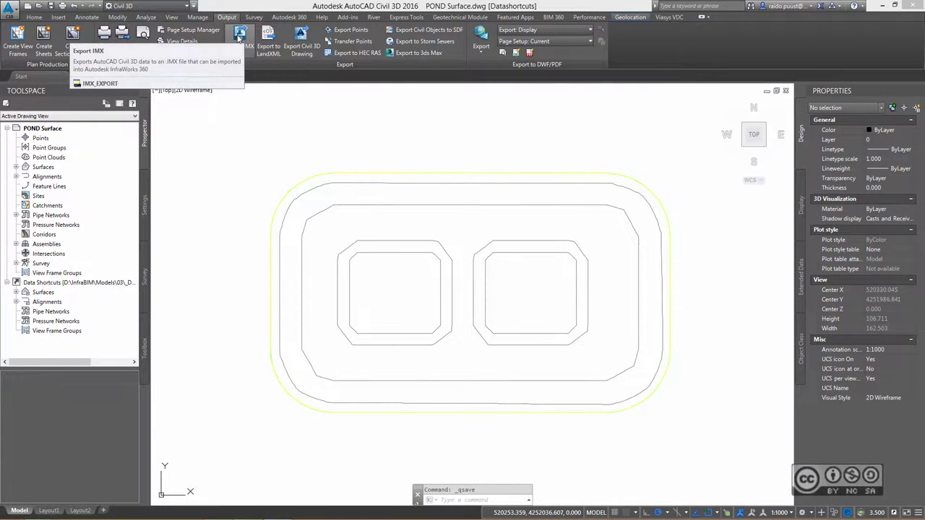
pyautogui.click(239, 36)
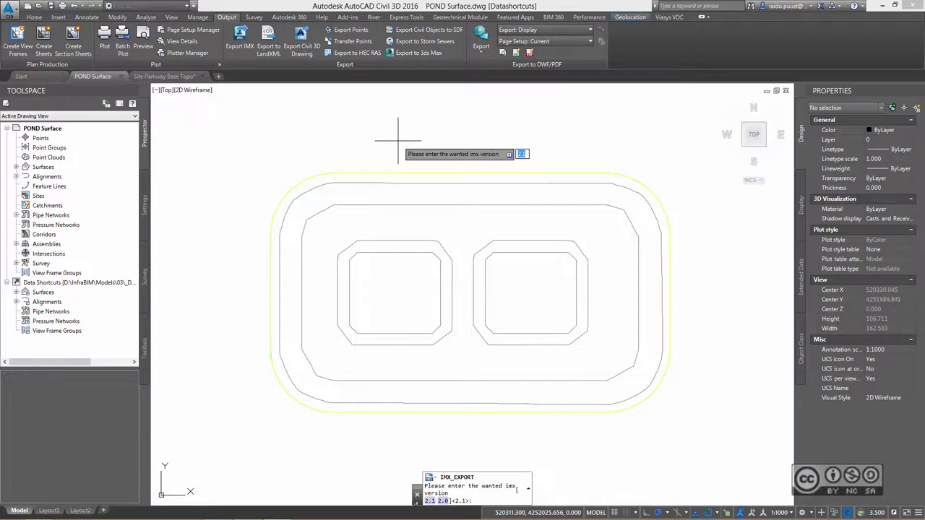
pyautogui.press('Return')
pyautogui.click(34, 17)
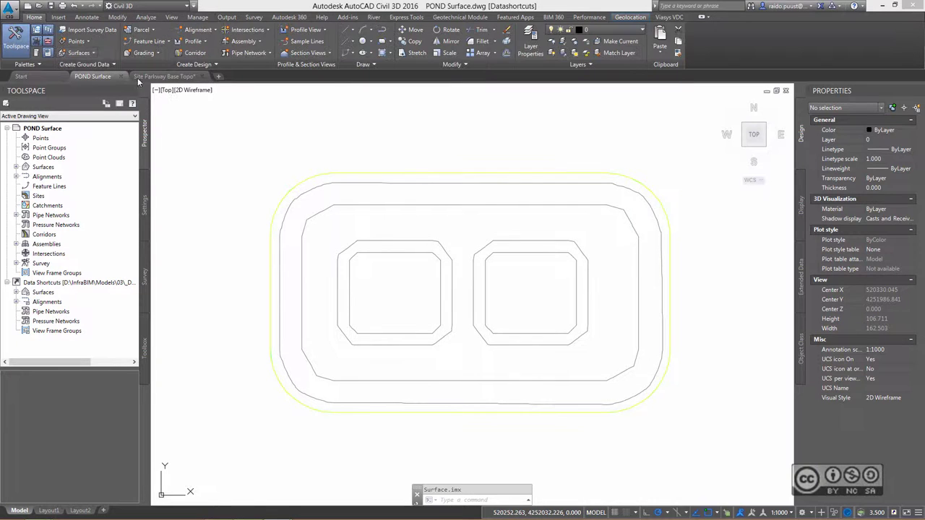
# Map-export the pond boundary to Pond Area.sdf.
pyautogui.write('MA')
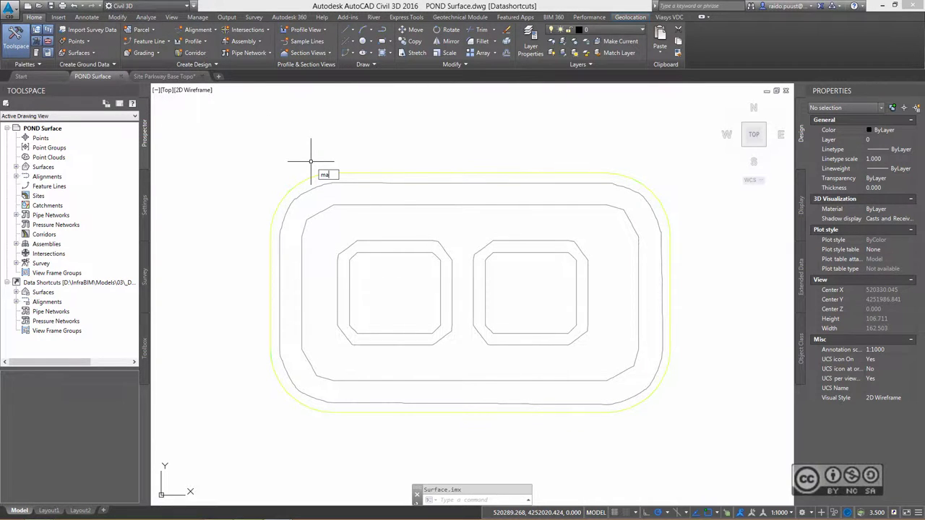
pyautogui.write('PEXPORT')
pyautogui.press('Return')
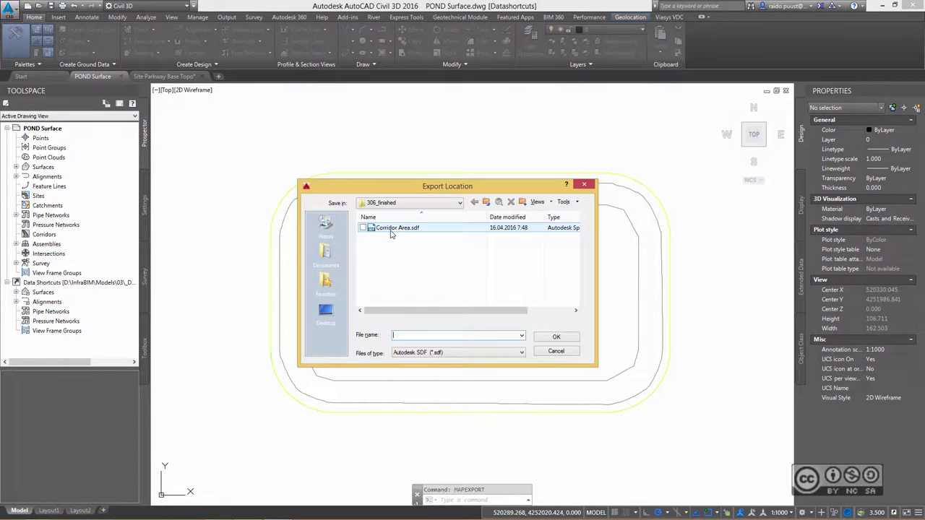
pyautogui.press('Home')
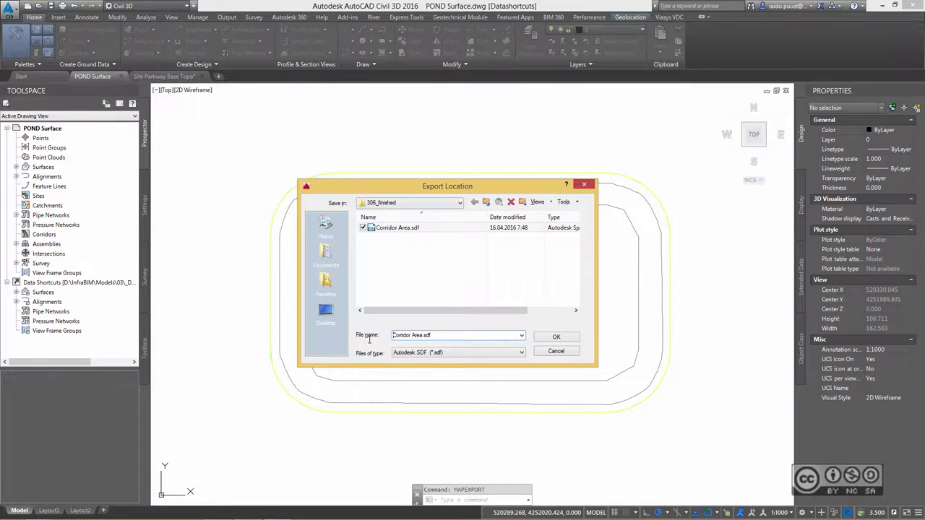
pyautogui.write('Pond')
pyautogui.click(556, 336)
pyautogui.click(534, 161)
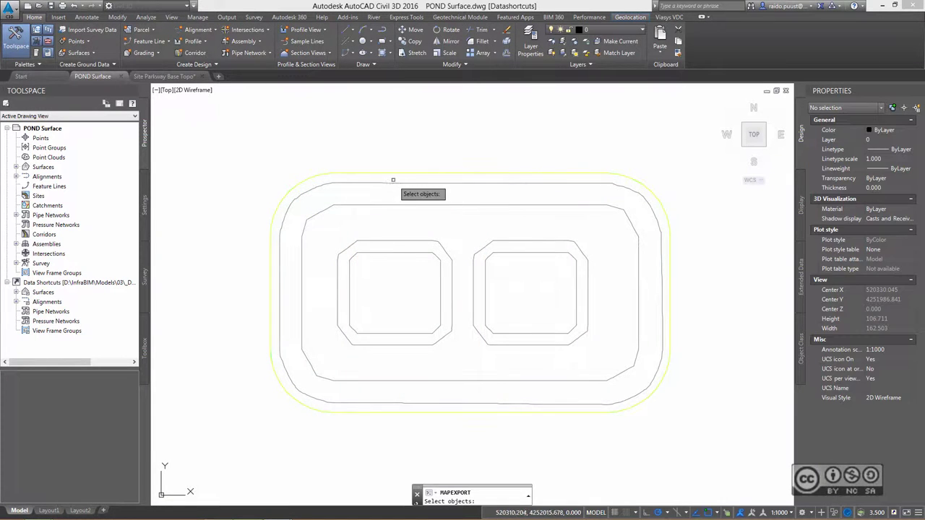
pyautogui.click(400, 173)
pyautogui.press('Return')
pyautogui.click(437, 119)
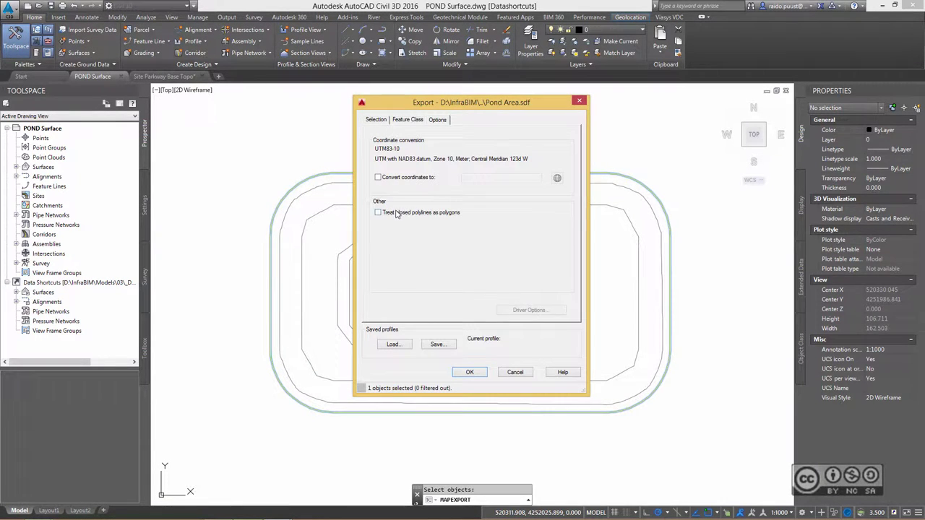
pyautogui.click(469, 372)
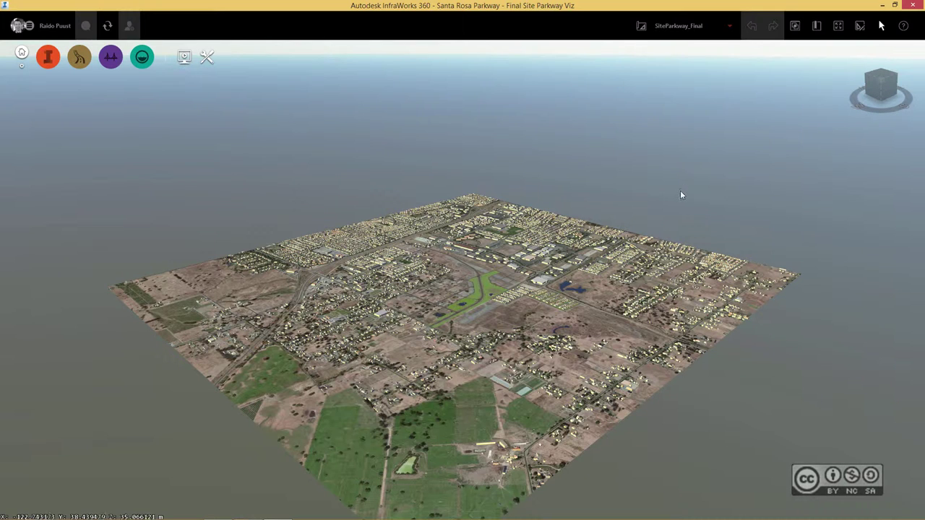
# Create a new proposal named FBXOUT.
pyautogui.click(730, 26)
pyautogui.click(711, 105)
pyautogui.write('FBXOUT')
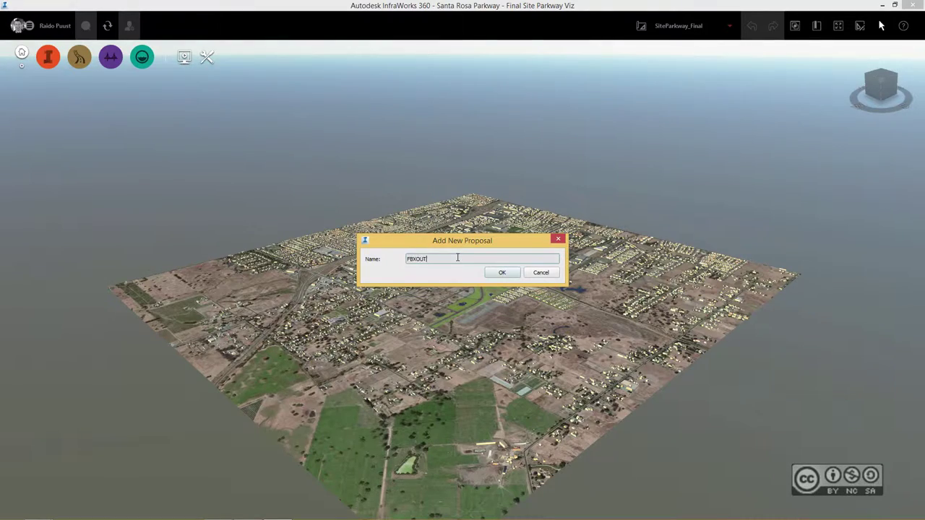
pyautogui.click(501, 272)
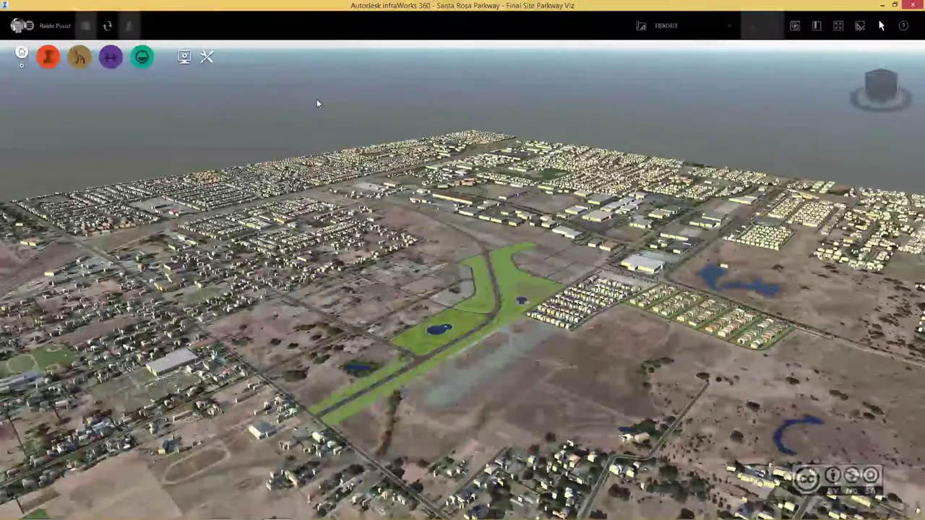
# Choose Corridor Area.sdf as a new SDF data source.
pyautogui.click(48, 57)
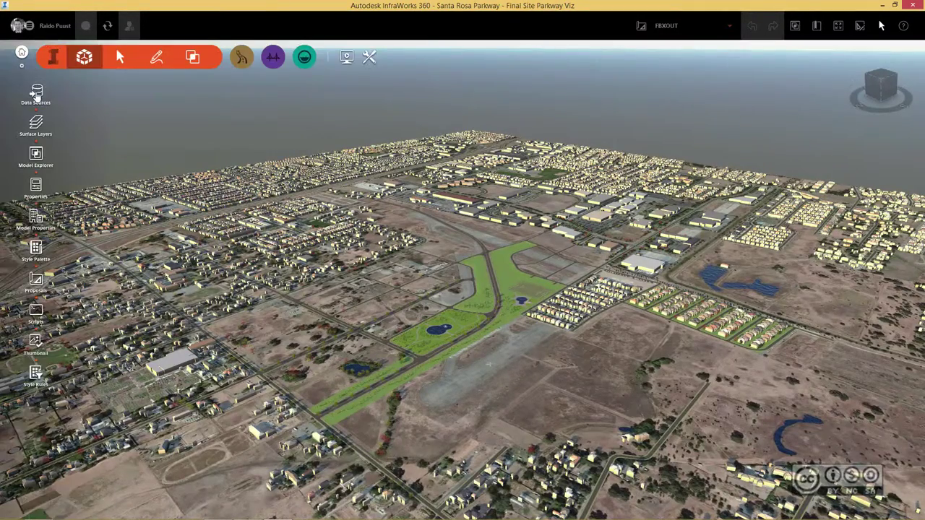
pyautogui.click(36, 92)
pyautogui.click(750, 54)
pyautogui.click(766, 80)
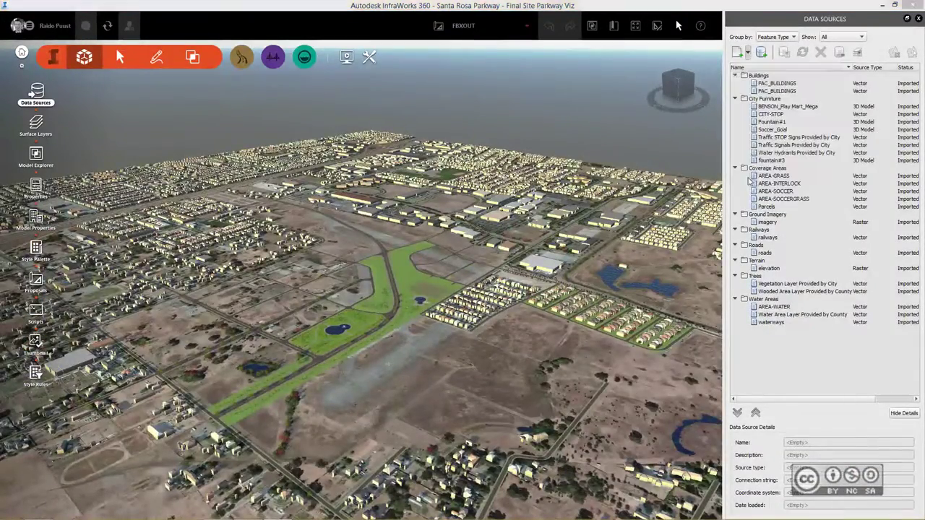
pyautogui.click(133, 111)
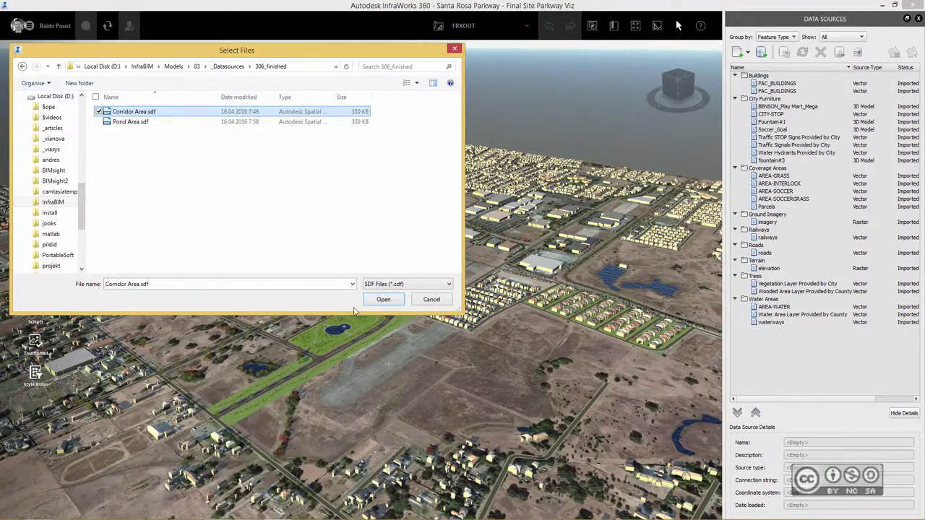
# Import Corridor Area.sdf and set its data type to Coverage Areas.
pyautogui.click(383, 299)
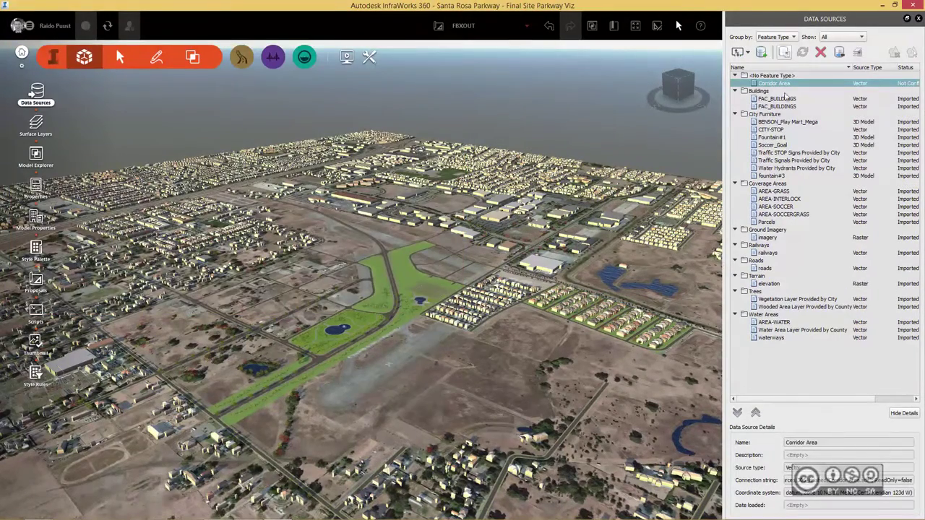
pyautogui.click(784, 52)
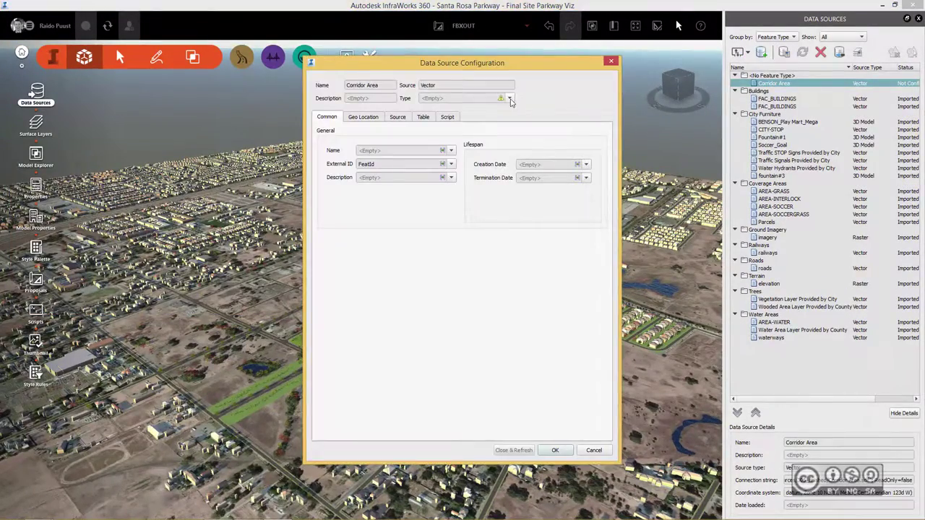
pyautogui.click(509, 99)
pyautogui.click(444, 137)
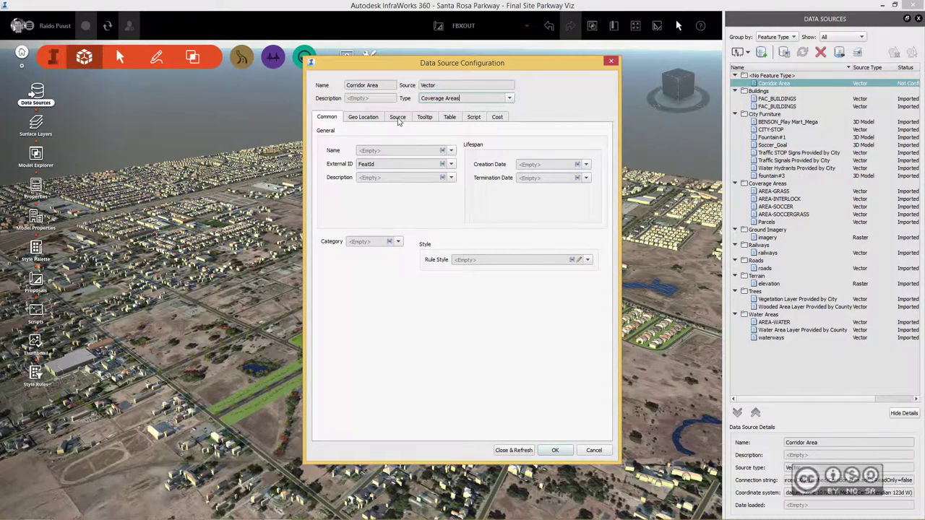
# Style the corridor coverage with a land-cover material so it shows green, then refresh.
pyautogui.click(398, 118)
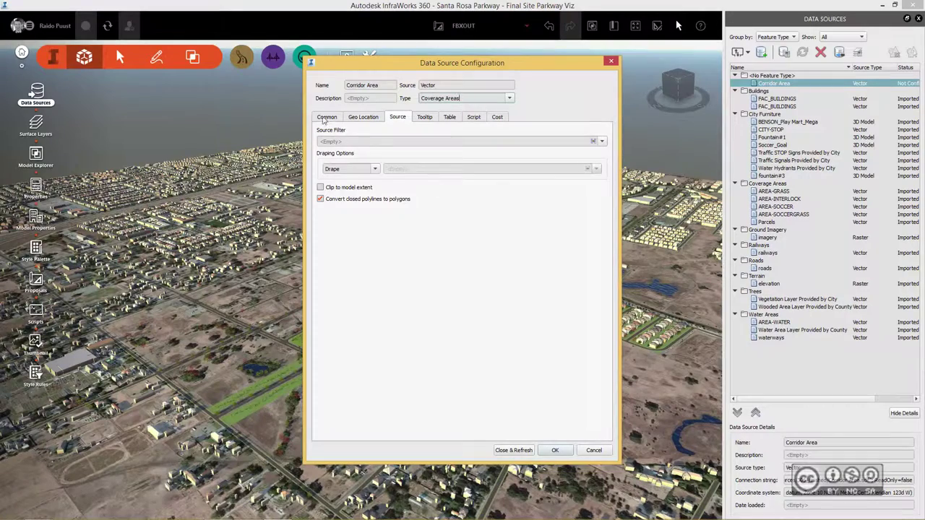
pyautogui.click(326, 118)
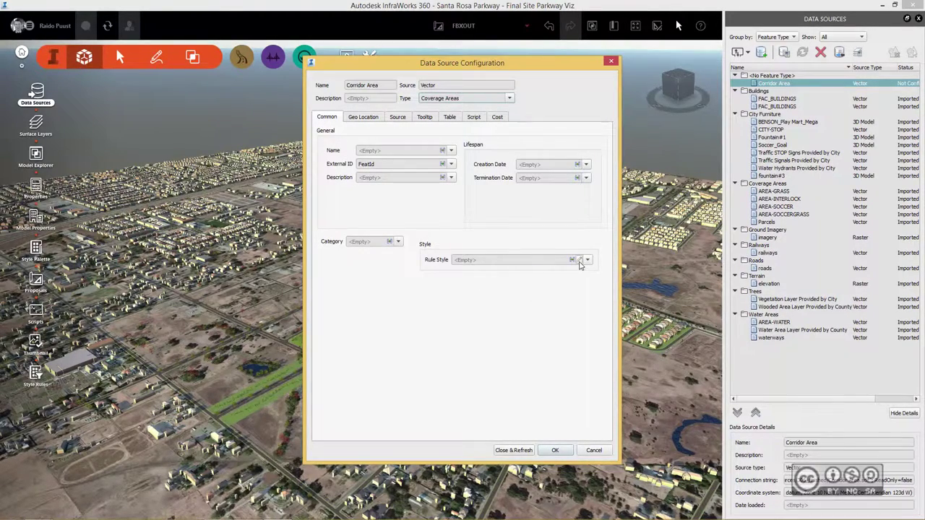
pyautogui.click(580, 260)
pyautogui.doubleClick(353, 225)
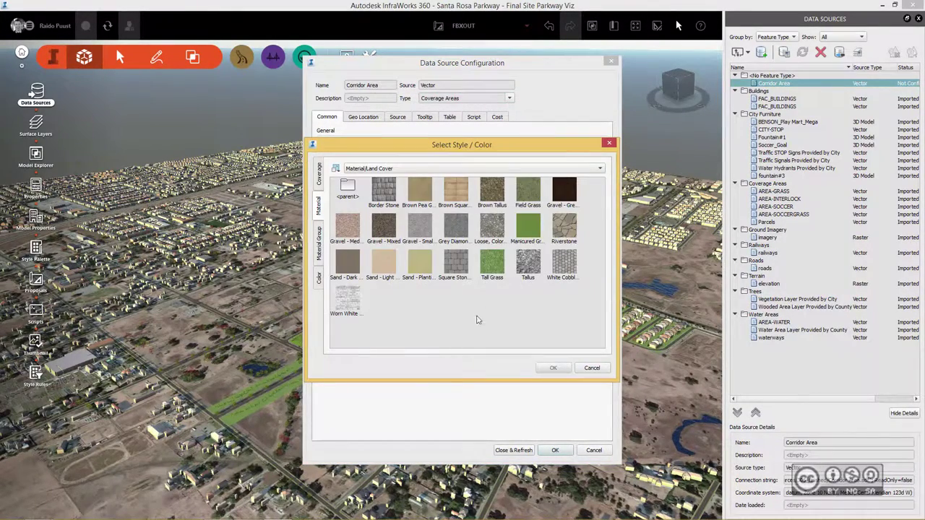
pyautogui.click(490, 192)
pyautogui.click(553, 368)
pyautogui.click(513, 450)
pyautogui.scroll(-5, 342, 337)
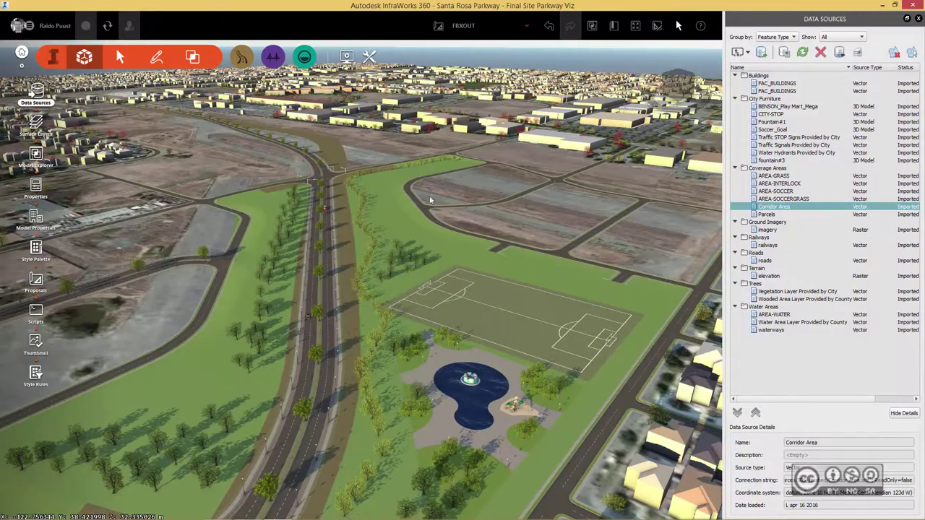
pyautogui.keyDown('shift'); pyautogui.moveTo(465, 201); pyautogui.dragTo(325, 389, button='middle'); pyautogui.keyUp('shift')
pyautogui.moveTo(325, 388); pyautogui.dragTo(342, 351)
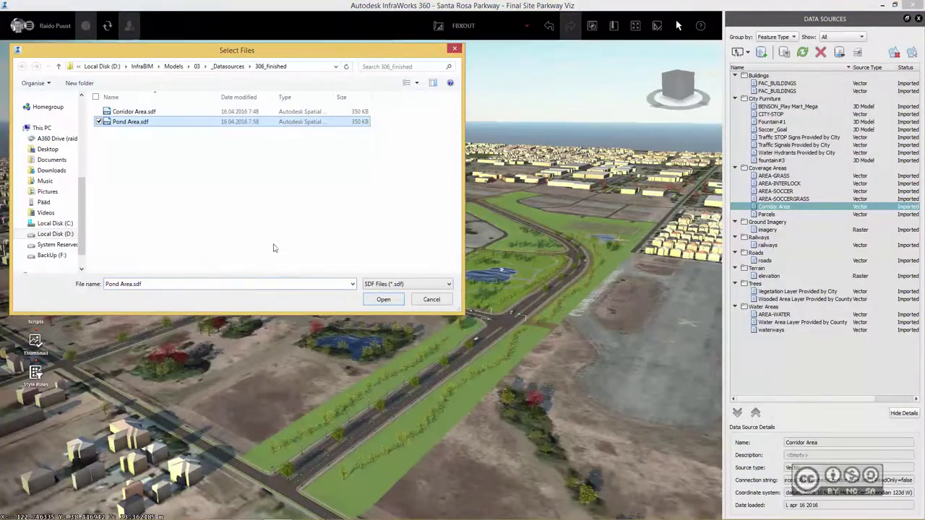
# Import Pond Area.sdf and set its data type to Coverage Areas.
pyautogui.click(383, 299)
pyautogui.click(789, 54)
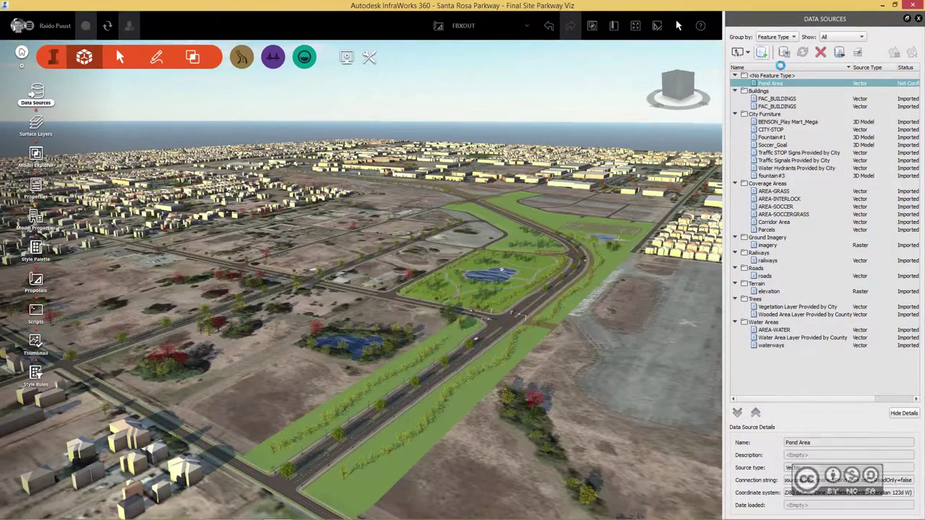
pyautogui.click(509, 99)
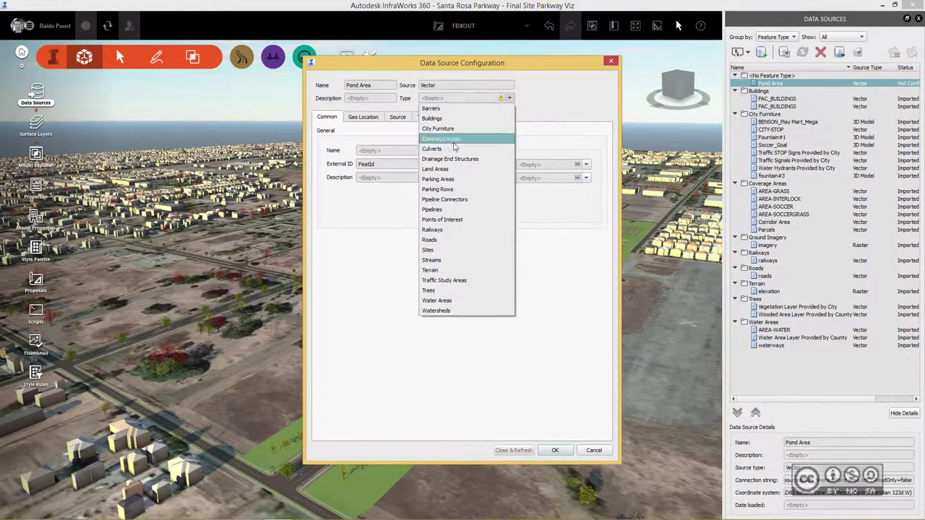
pyautogui.click(460, 140)
# Style the pond coverage with Material/Water/Blue Water and refresh.
pyautogui.click(398, 117)
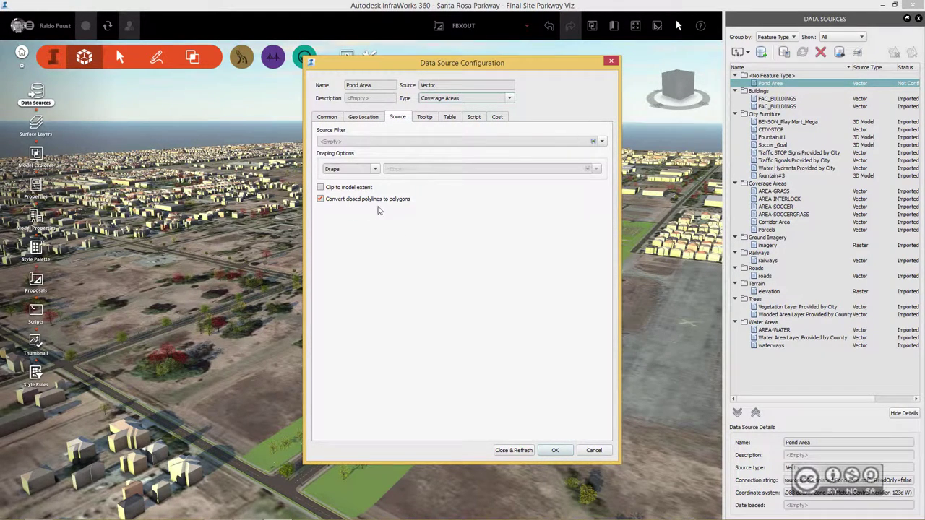
pyautogui.click(336, 116)
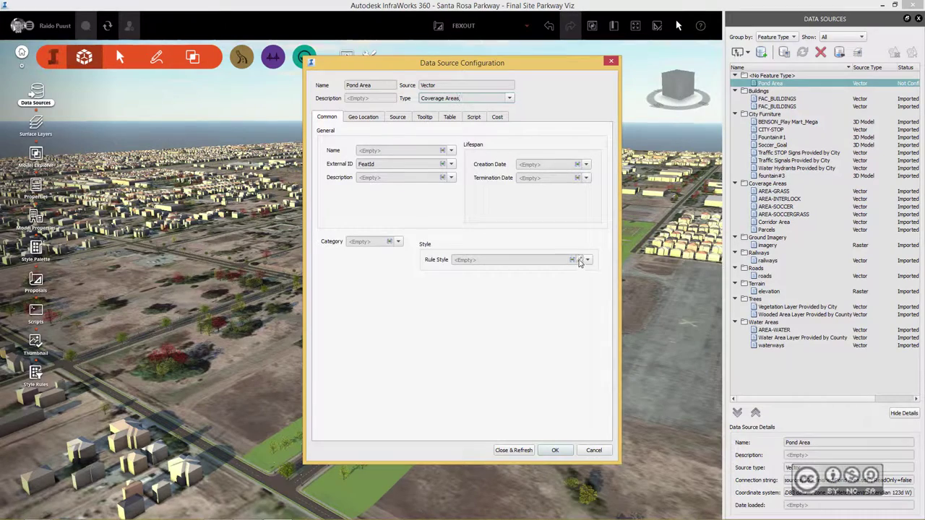
pyautogui.click(579, 260)
pyautogui.click(384, 195)
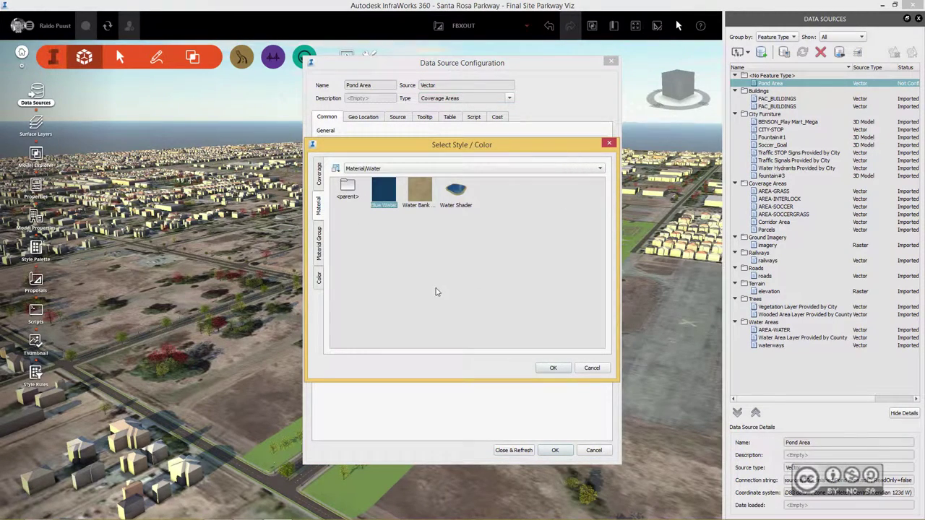
pyautogui.click(550, 369)
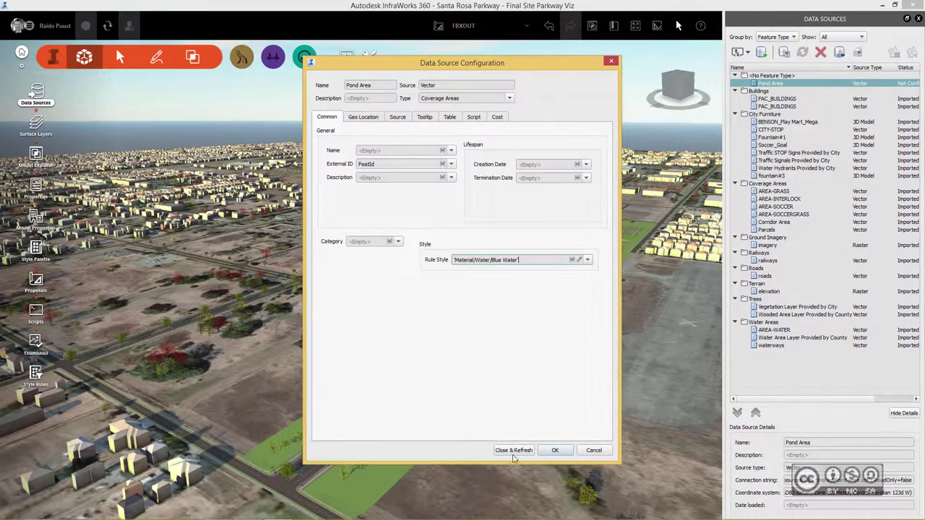
pyautogui.click(513, 453)
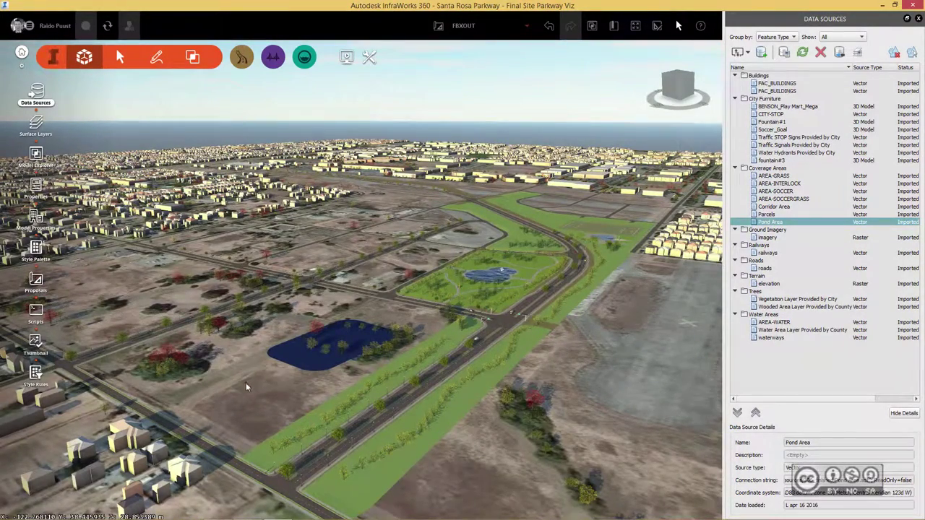
pyautogui.click(748, 55)
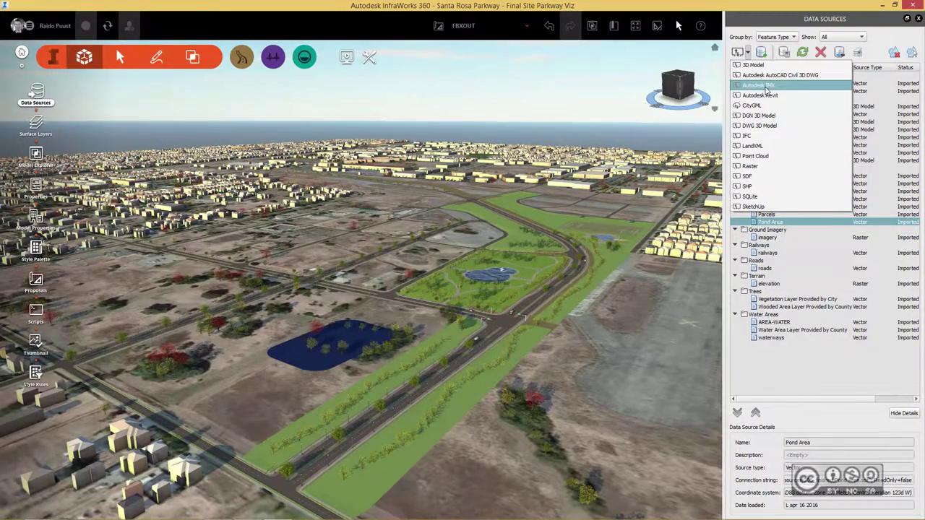
# Import POND Surface.imx as a terrain data source and refresh.
pyautogui.click(766, 85)
pyautogui.click(136, 122)
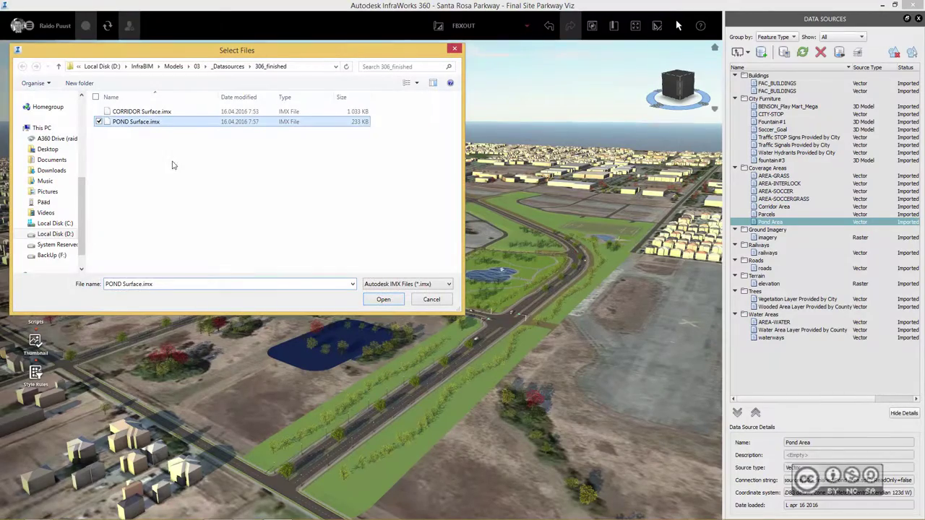
pyautogui.click(383, 300)
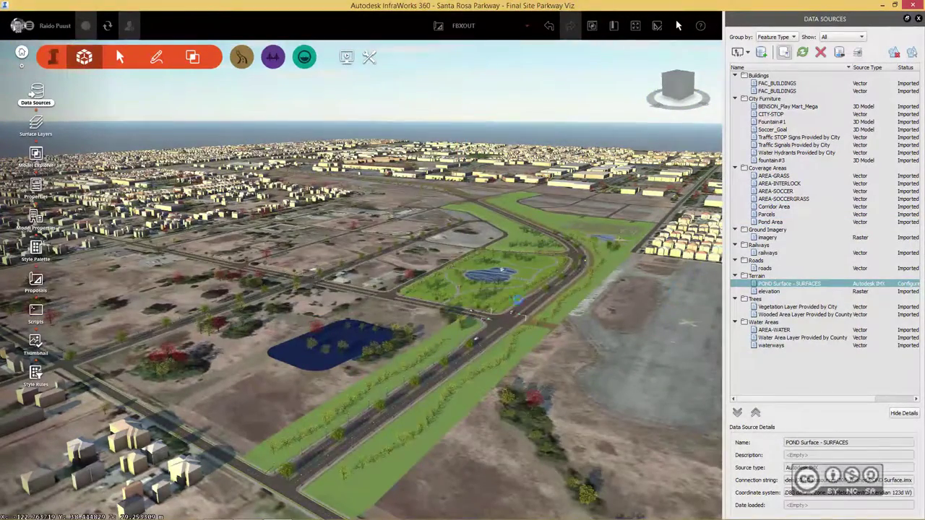
pyautogui.doubleClick(788, 284)
pyautogui.click(526, 448)
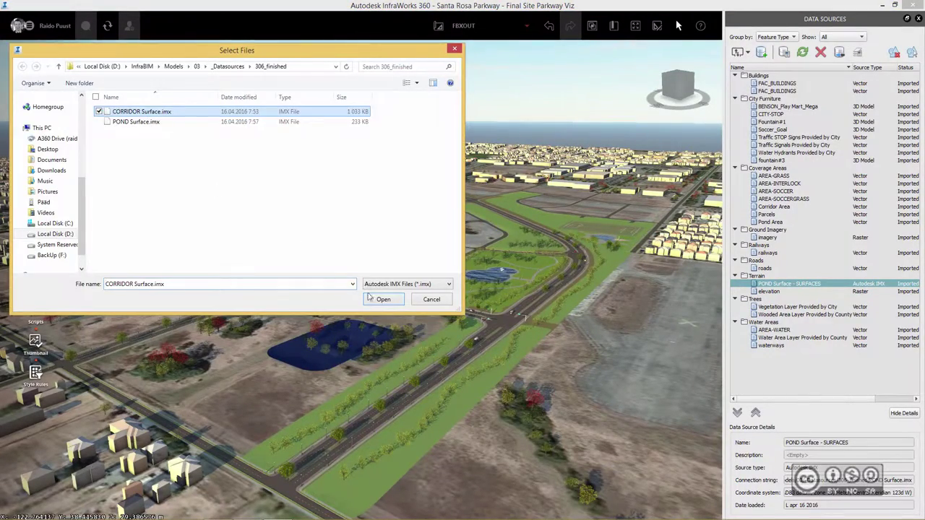
# Import CORRIDOR Surface.imx as terrain, then zoom in on the graded pond.
pyautogui.click(375, 298)
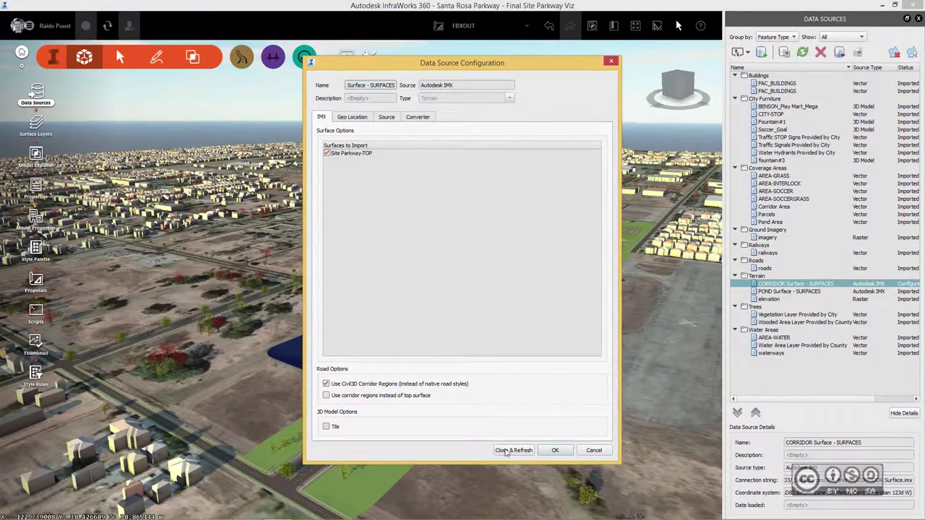
pyautogui.click(510, 451)
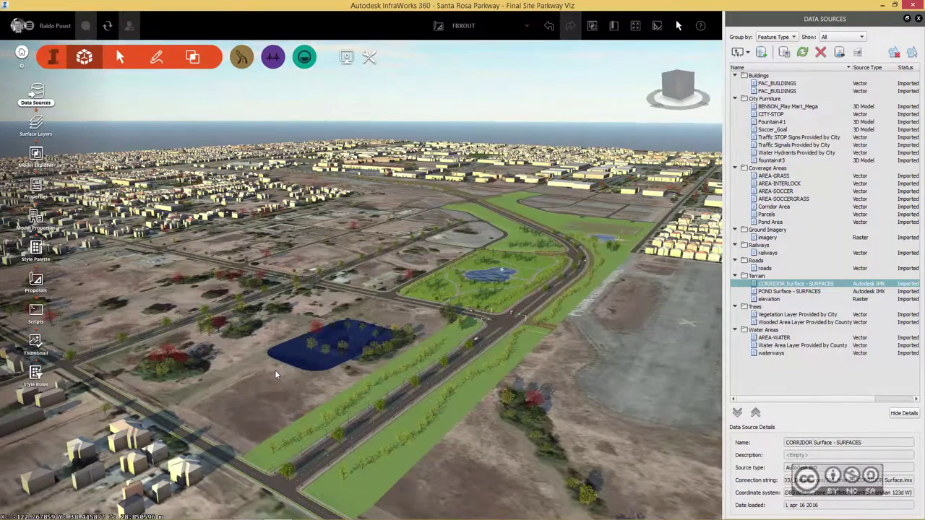
pyautogui.scroll(3, 274, 375)
pyautogui.scroll(2, 331, 319)
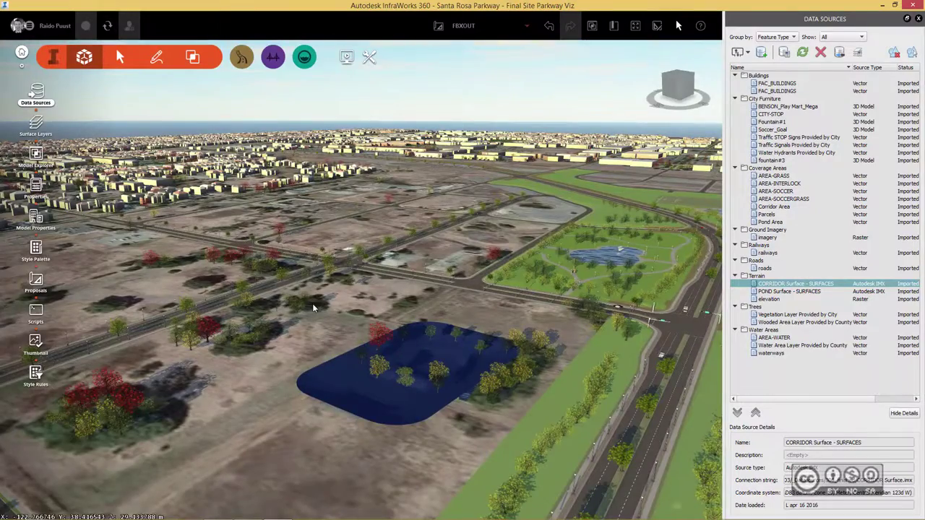
pyautogui.moveTo(364, 346)
pyautogui.mouseDown(button='middle')
pyautogui.moveTo(301, 298)
pyautogui.moveTo(383, 388)
pyautogui.mouseUp(button='middle')
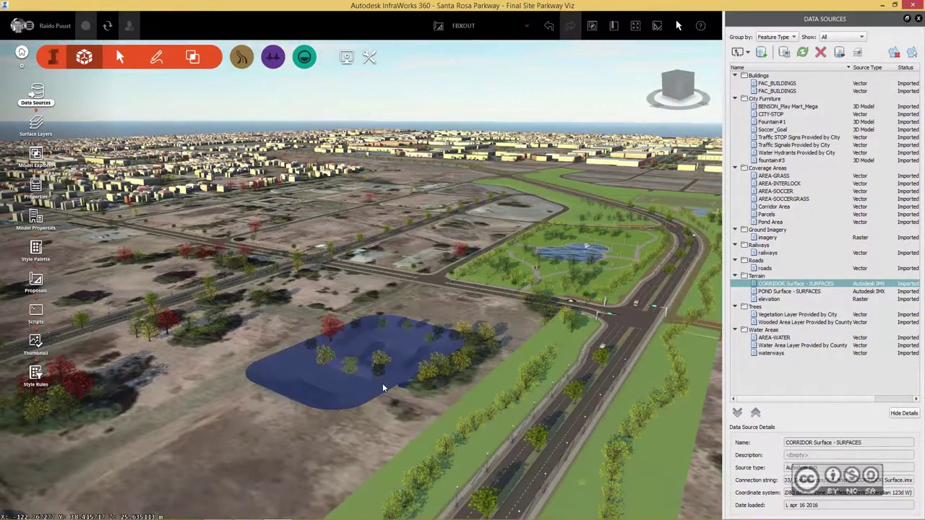
pyautogui.scroll(2, 384, 388)
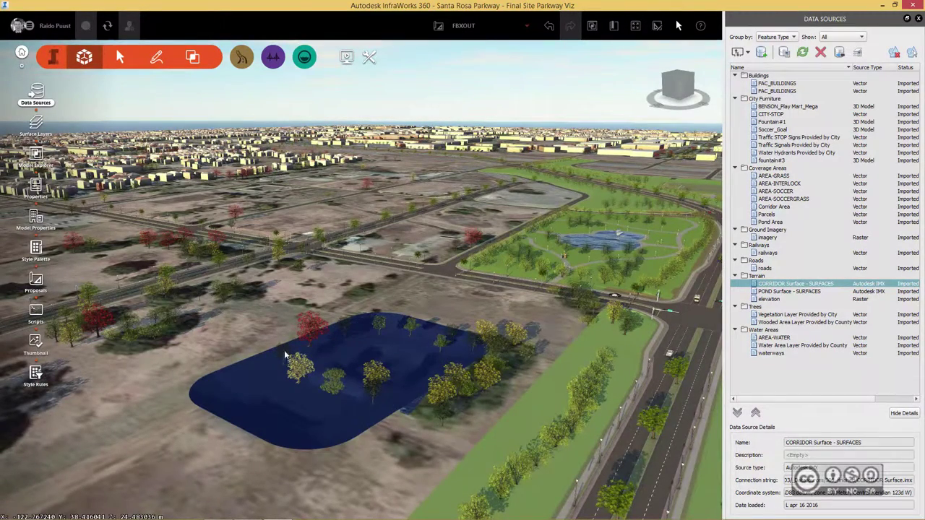
# Delete the trees standing in the pond.
pyautogui.click(284, 356)
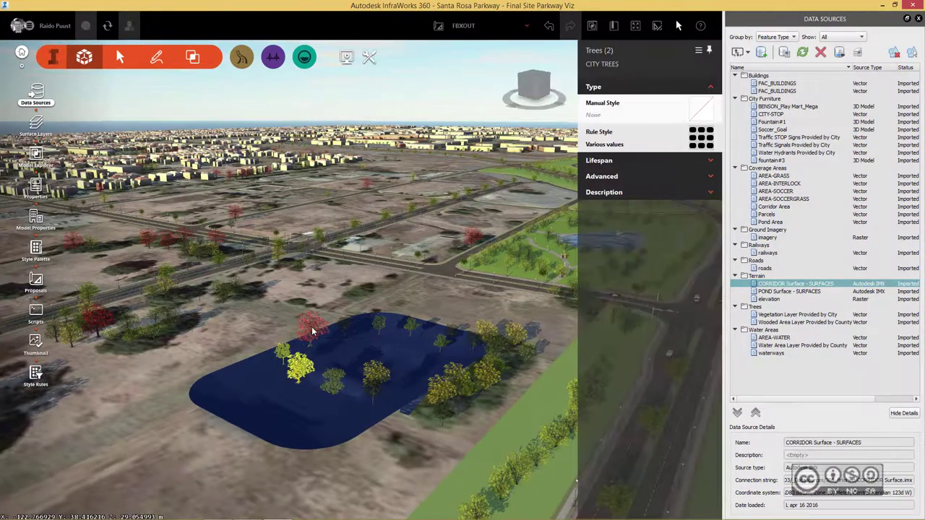
pyautogui.keyDown('ctrl'); pyautogui.click(453, 346); pyautogui.keyUp('ctrl')
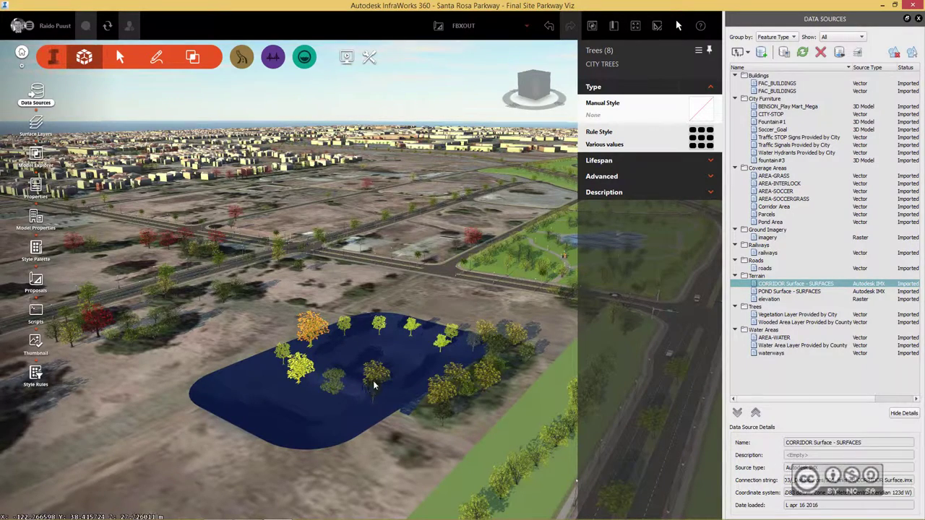
pyautogui.keyDown('ctrl'); pyautogui.click(334, 383); pyautogui.keyUp('ctrl')
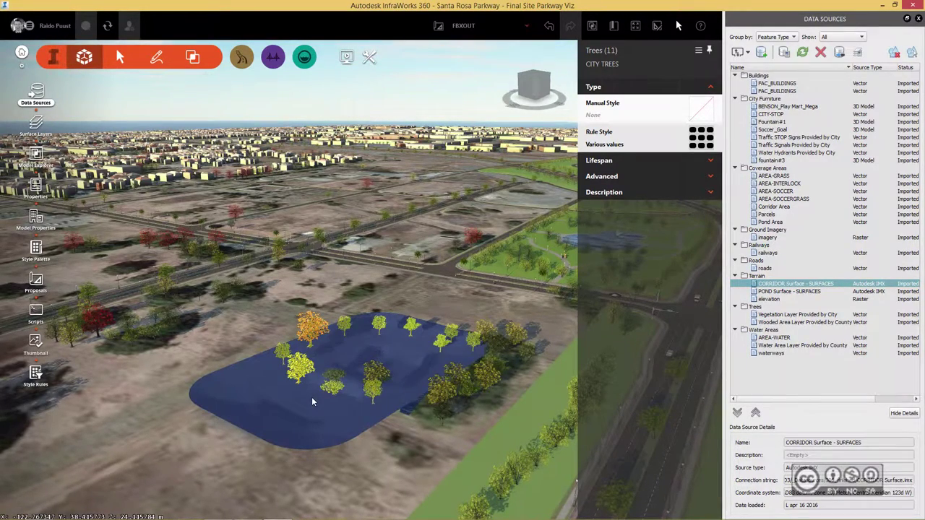
pyautogui.press('Delete')
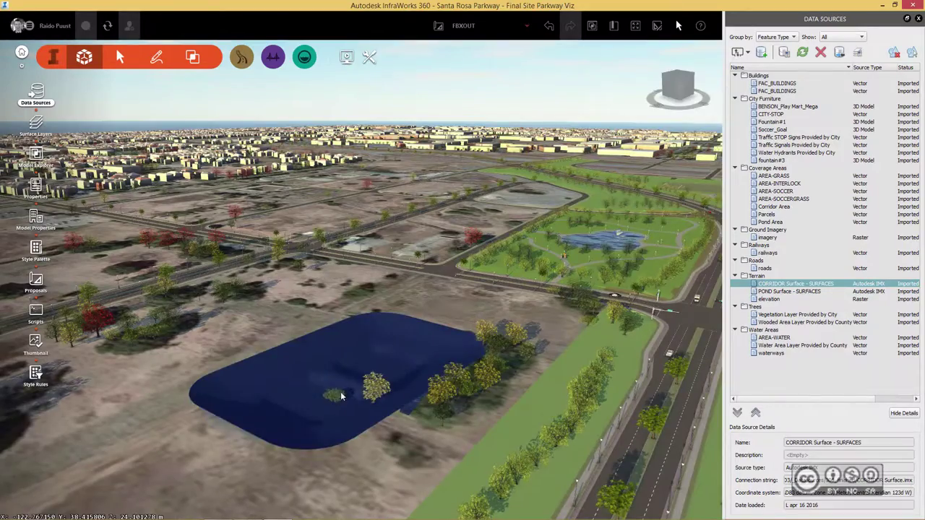
# Delete the parkway road running through the corridor.
pyautogui.moveTo(343, 395); pyautogui.dragTo(306, 370, button='middle')
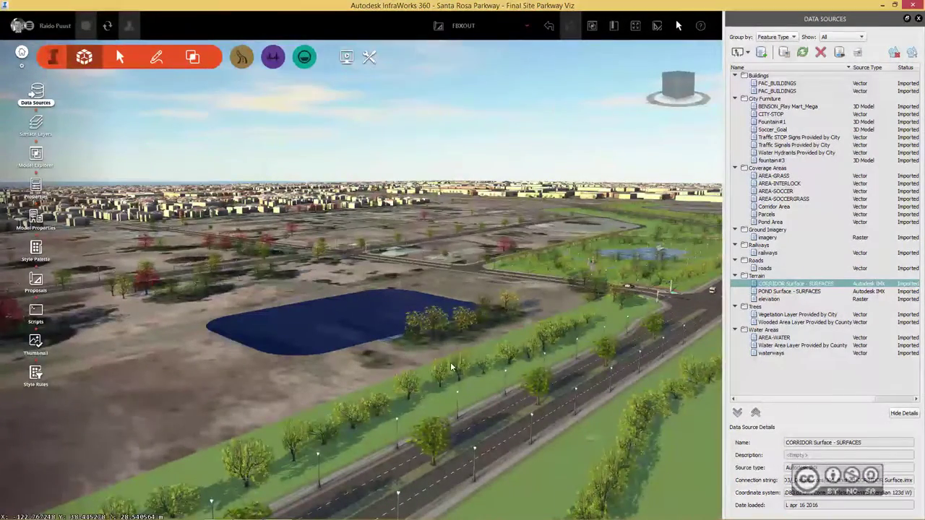
pyautogui.moveTo(452, 368)
pyautogui.mouseDown(button='middle')
pyautogui.moveTo(408, 331)
pyautogui.moveTo(501, 380)
pyautogui.moveTo(498, 430)
pyautogui.moveTo(465, 349)
pyautogui.mouseUp(button='middle')
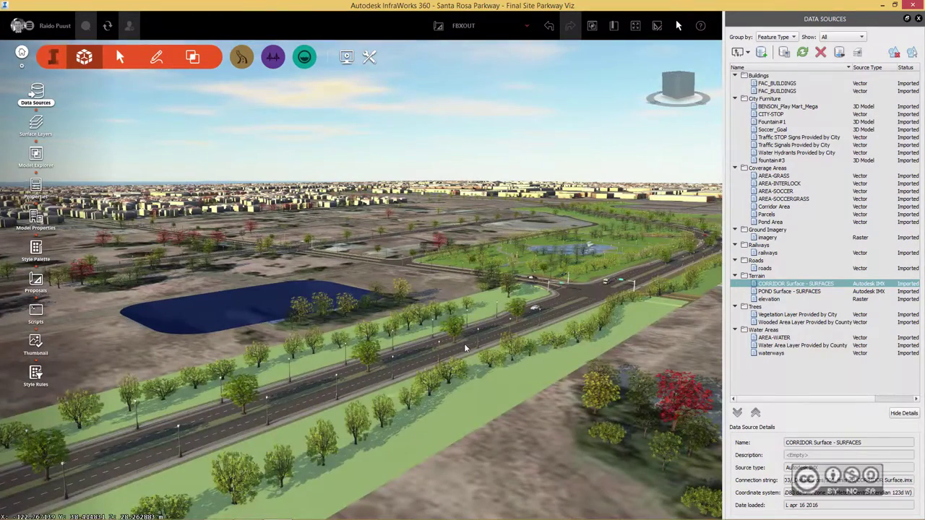
pyautogui.click(405, 376)
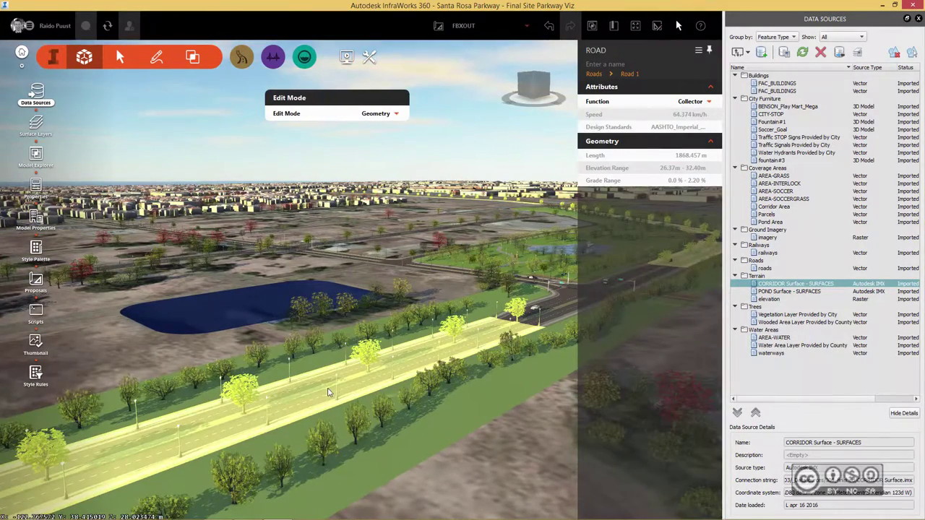
pyautogui.press('Delete')
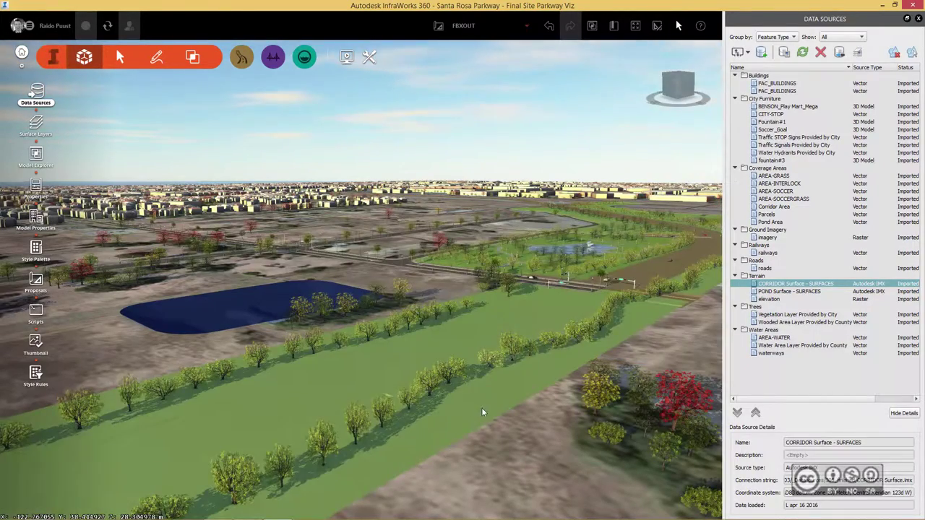
# Delete the grass coverage area over the corridor and check the bare ground.
pyautogui.click(437, 355)
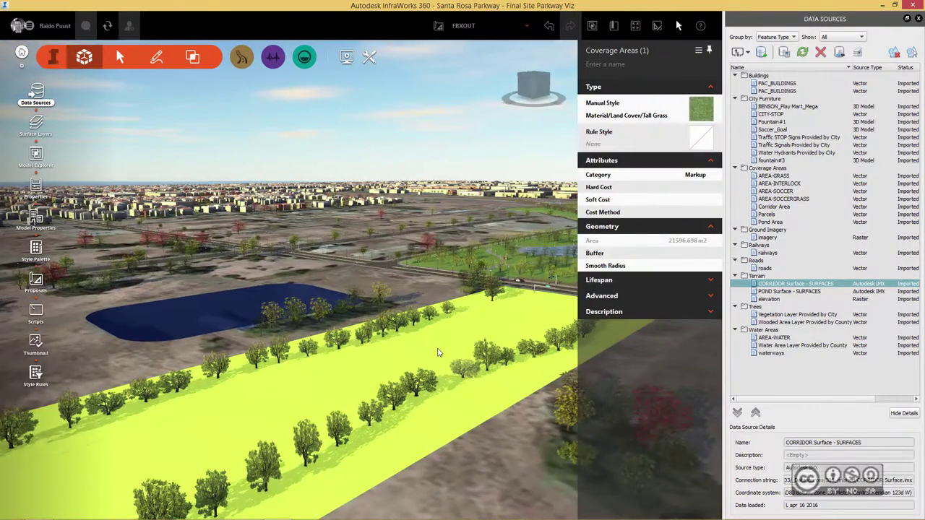
pyautogui.keyDown('shift'); pyautogui.moveTo(437, 353); pyautogui.dragTo(373, 287, button='middle'); pyautogui.keyUp('shift')
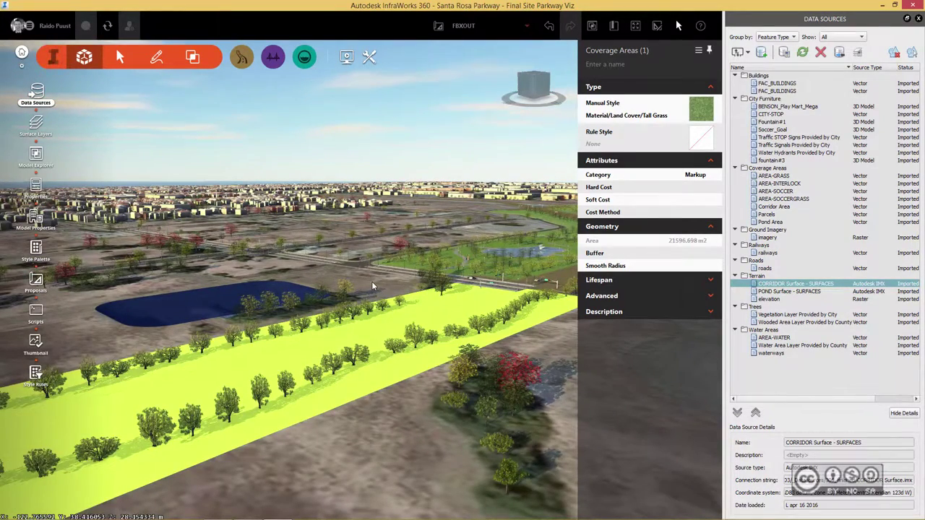
pyautogui.press('Delete')
pyautogui.moveTo(382, 369)
pyautogui.keyDown('shift'); pyautogui.mouseDown(button='middle')
pyautogui.moveTo(368, 373)
pyautogui.moveTo(396, 426)
pyautogui.mouseUp(button='middle'); pyautogui.keyUp('shift')
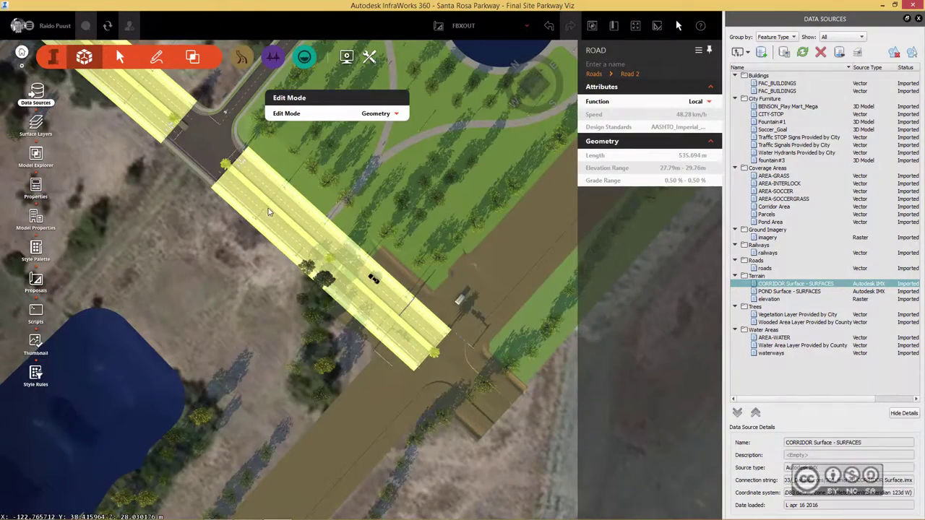
# Pull Road 2's end back and remove a point on Road 4 so both stop short of the corridor.
pyautogui.keyDown('shift'); pyautogui.moveTo(304, 236); pyautogui.dragTo(444, 278, button='middle'); pyautogui.keyUp('shift')
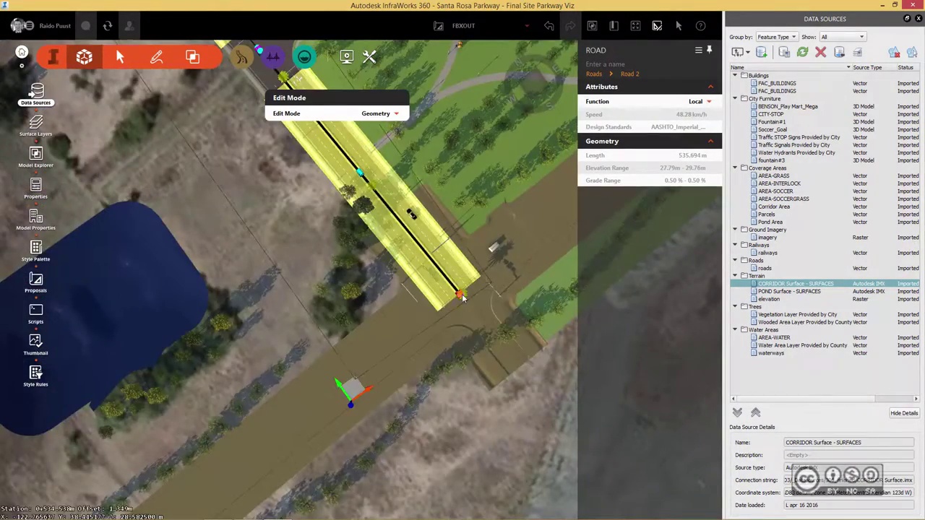
pyautogui.moveTo(462, 295); pyautogui.dragTo(396, 206)
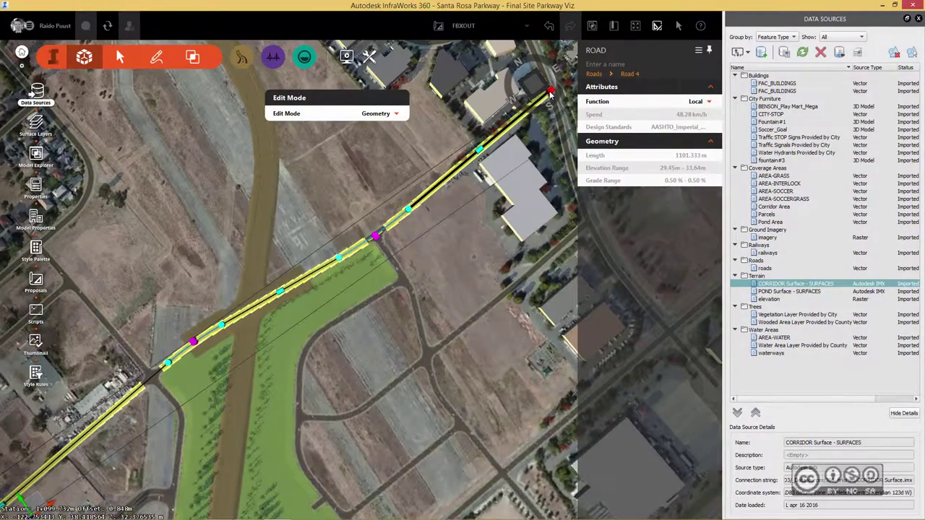
pyautogui.rightClick(376, 238)
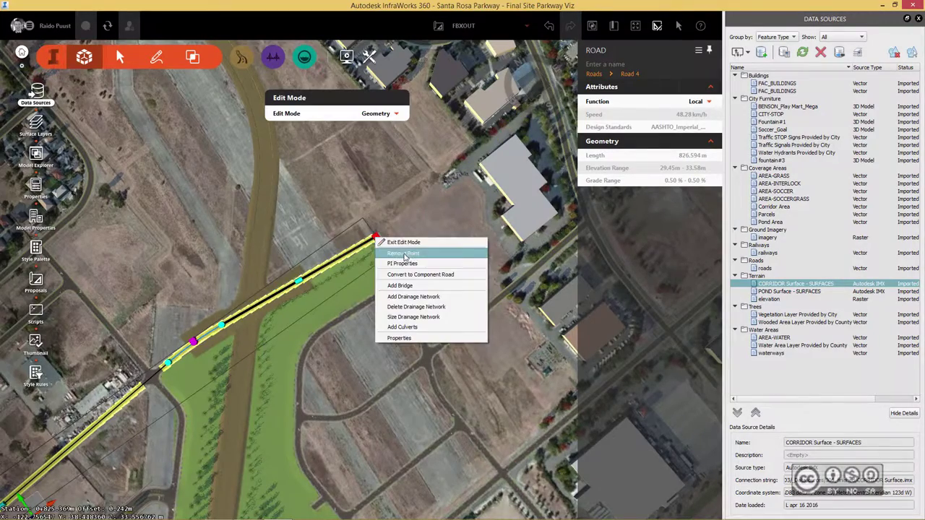
pyautogui.click(399, 257)
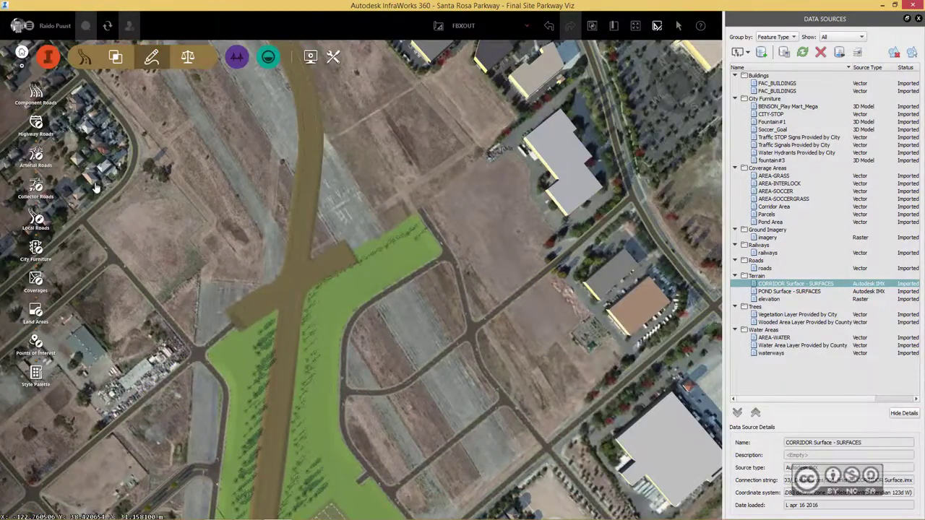
# Draw a local road from the green strip's corner to the existing road.
pyautogui.click(35, 216)
pyautogui.click(133, 405)
pyautogui.click(354, 250)
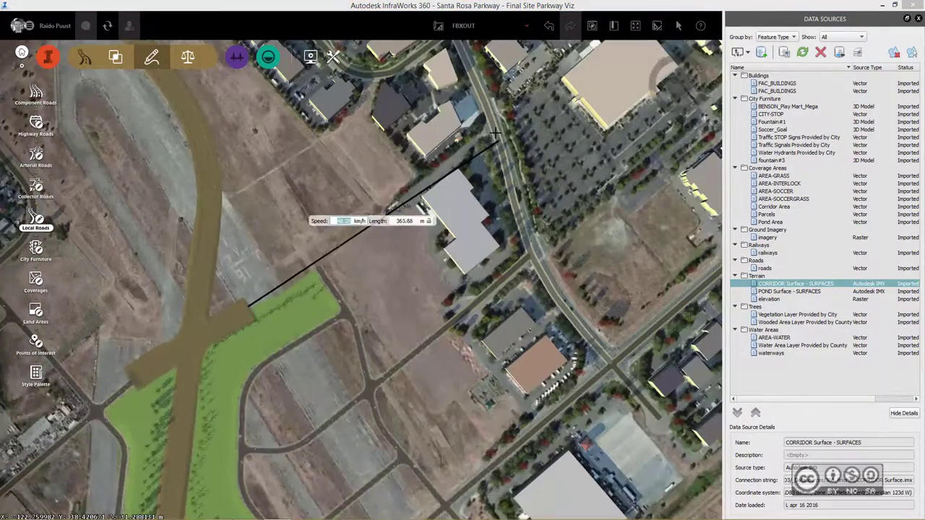
pyautogui.scroll(5, 196, 348)
pyautogui.scroll(3, 180, 336)
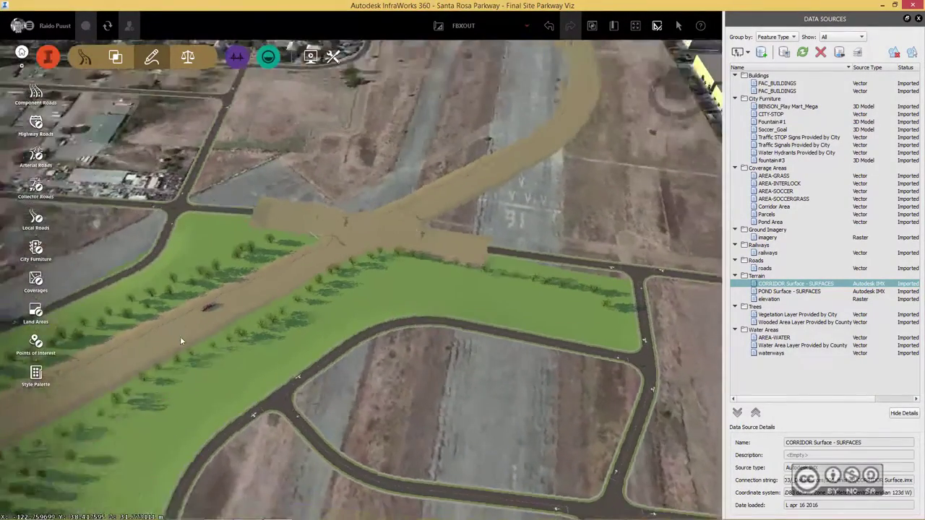
pyautogui.scroll(3, 214, 309)
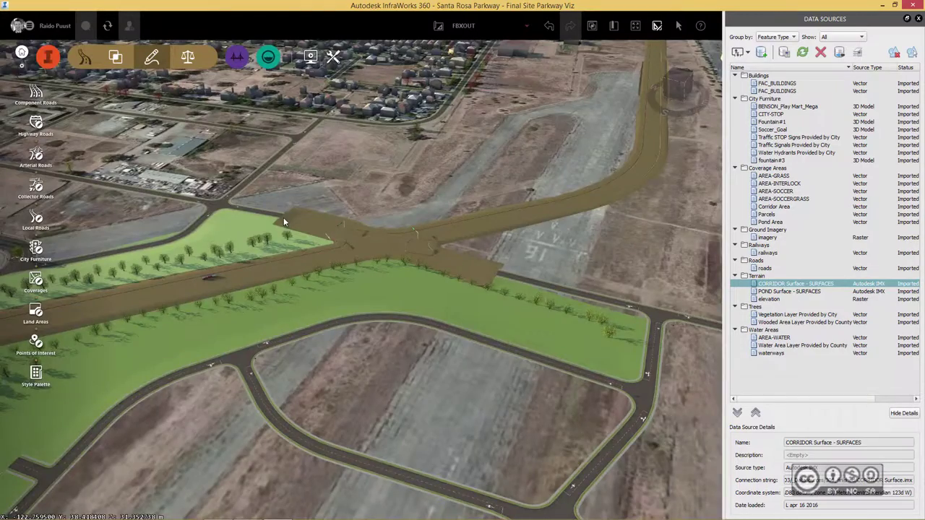
pyautogui.scroll(5, 284, 217)
pyautogui.doubleClick(299, 140)
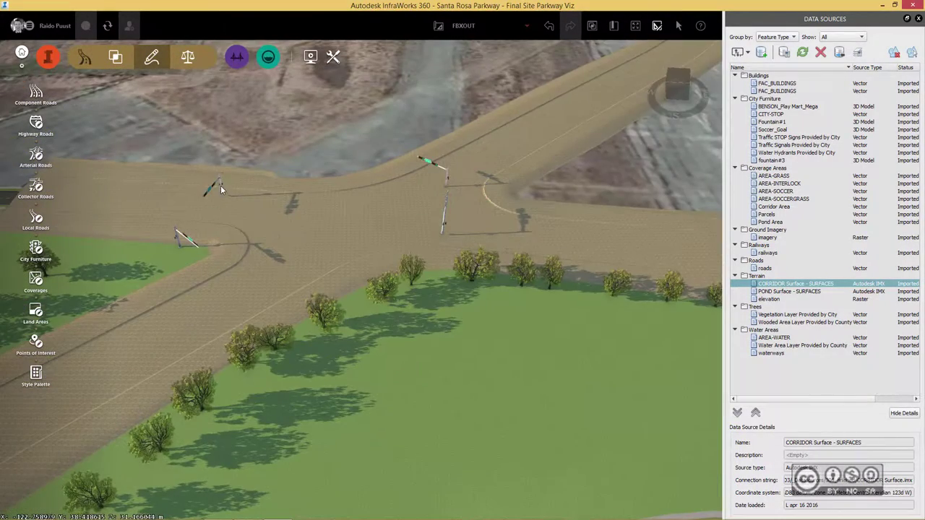
# Move the traffic signal along the road to the new junction, then select the fire truck.
pyautogui.click(217, 186)
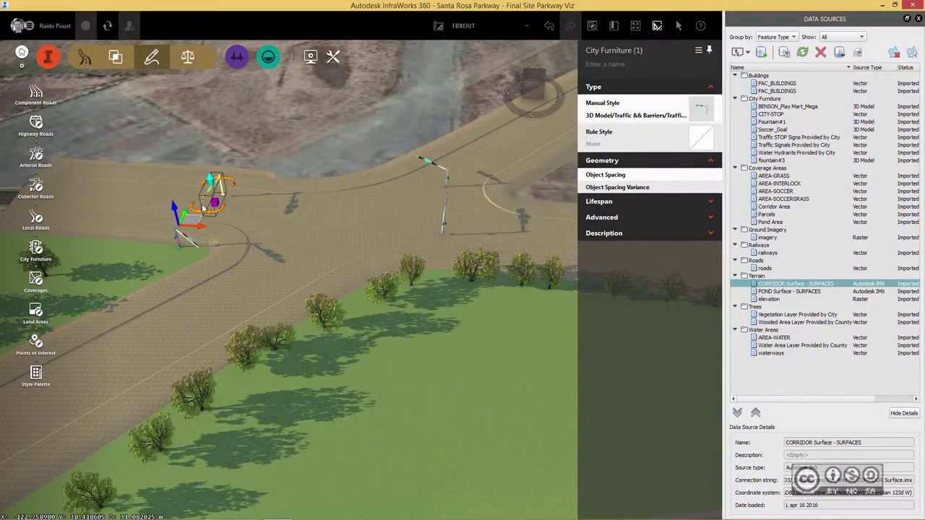
pyautogui.moveTo(204, 208); pyautogui.dragTo(215, 193)
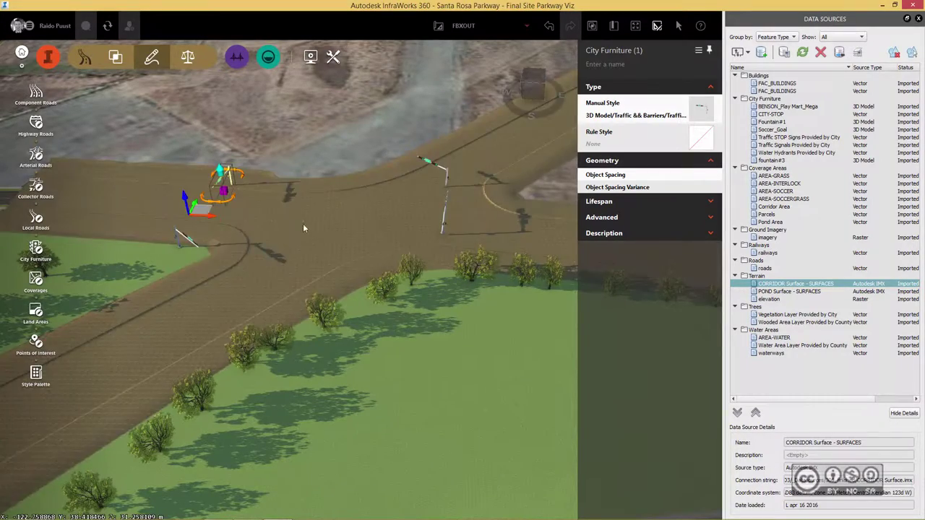
pyautogui.click(303, 223)
pyautogui.scroll(3, 353, 273)
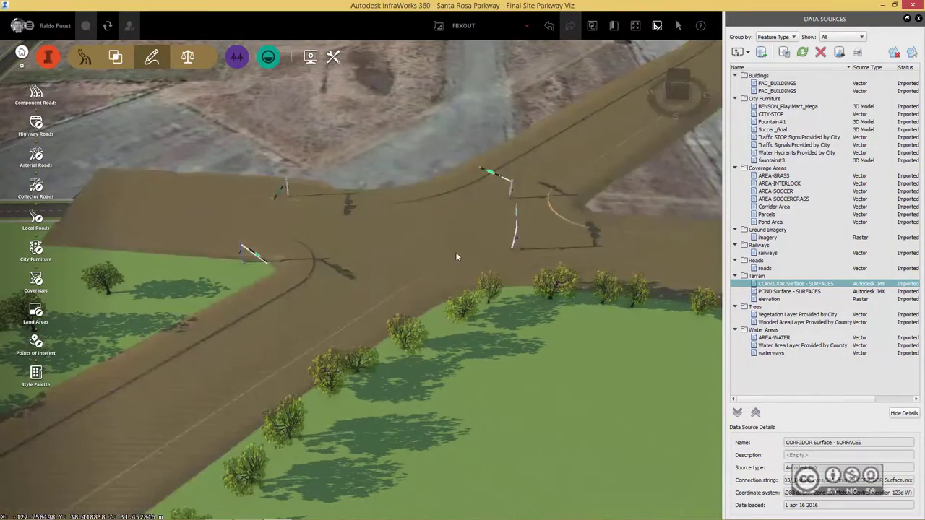
pyautogui.scroll(-2, 455, 256)
pyautogui.scroll(-3, 356, 361)
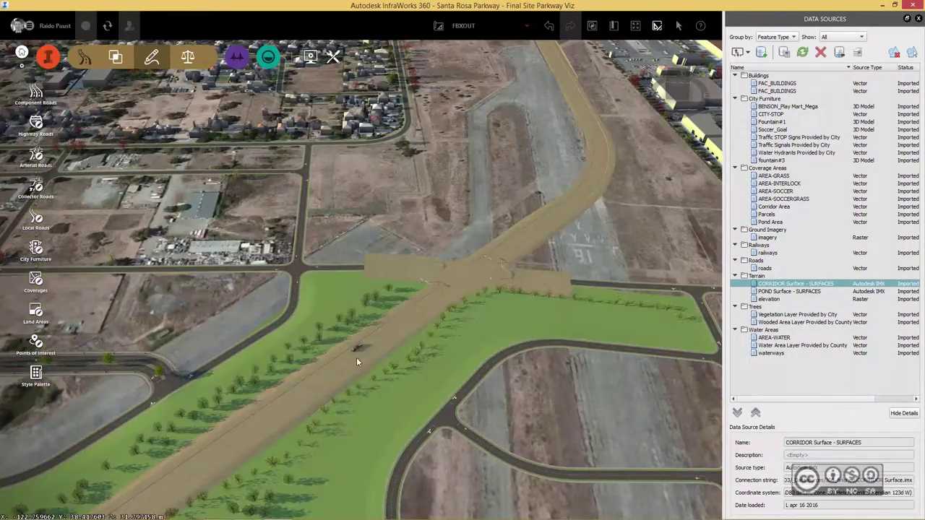
pyautogui.scroll(2, 356, 357)
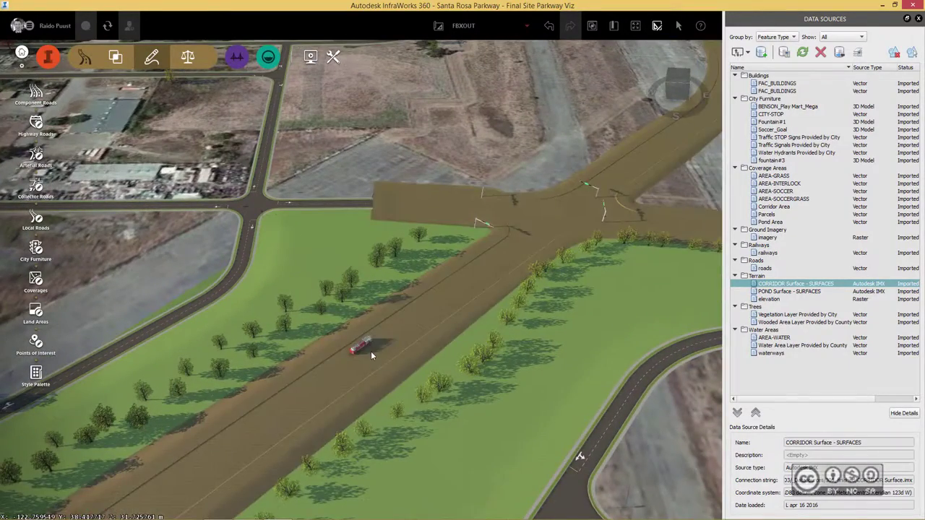
pyautogui.click(362, 349)
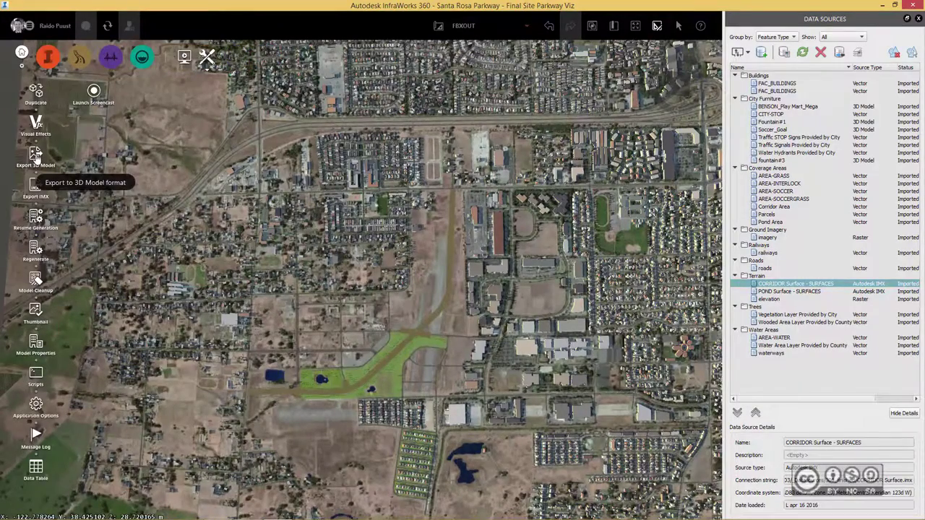
# Set the 3D model export extent to a bounding box around the site with a user-defined origin.
pyautogui.click(34, 155)
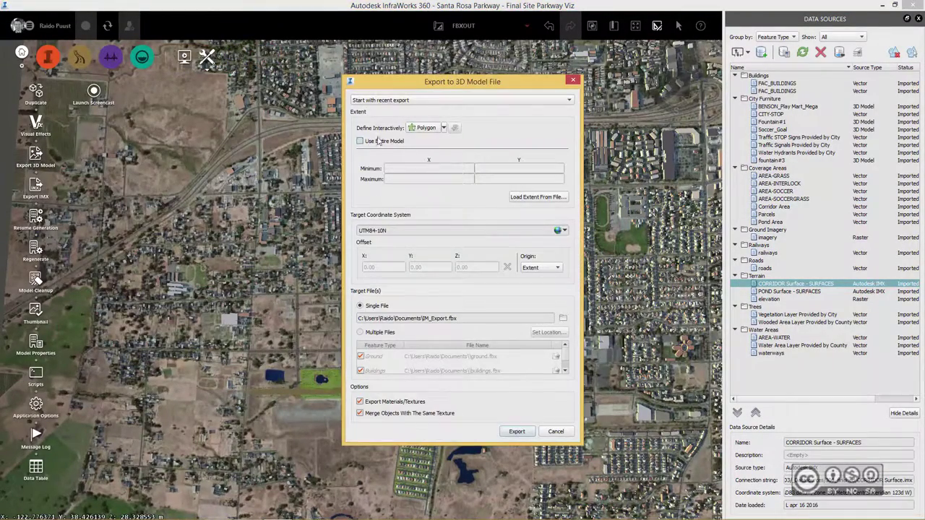
pyautogui.click(444, 128)
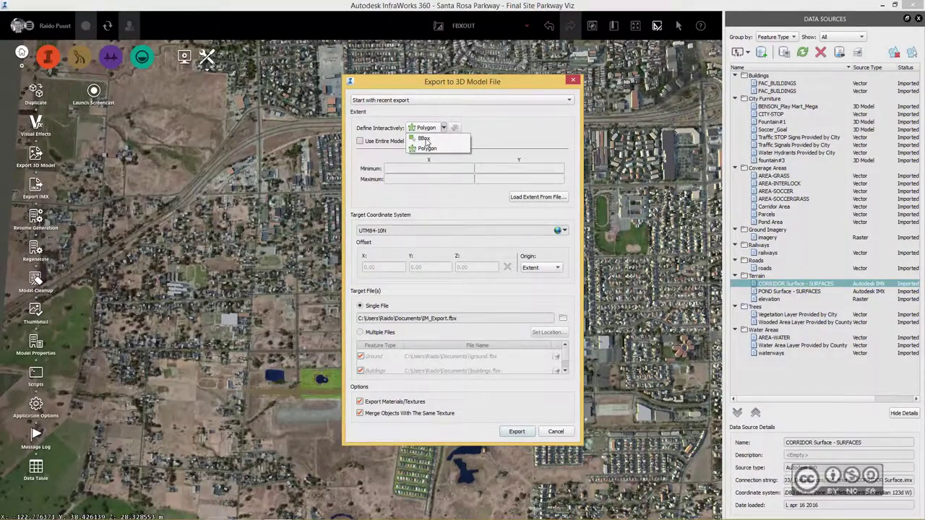
pyautogui.click(430, 149)
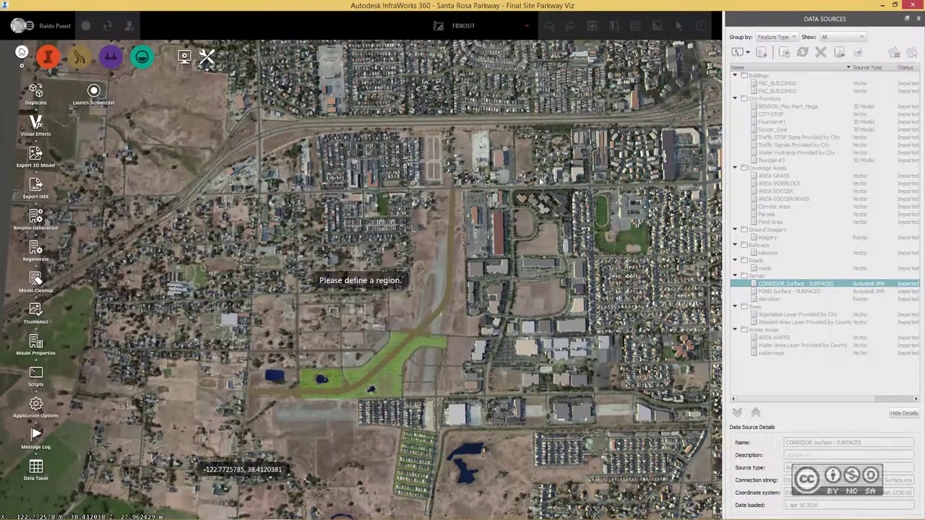
pyautogui.click(181, 450)
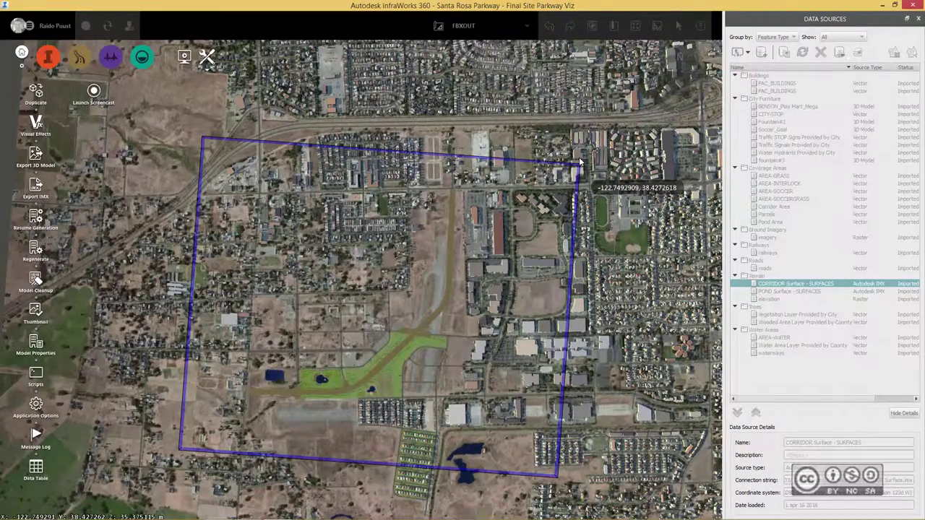
pyautogui.doubleClick(584, 141)
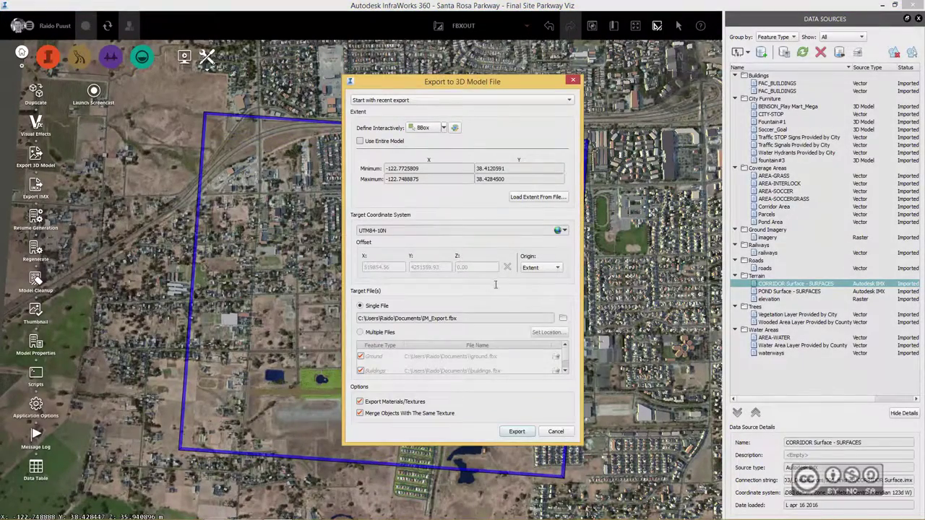
pyautogui.click(558, 268)
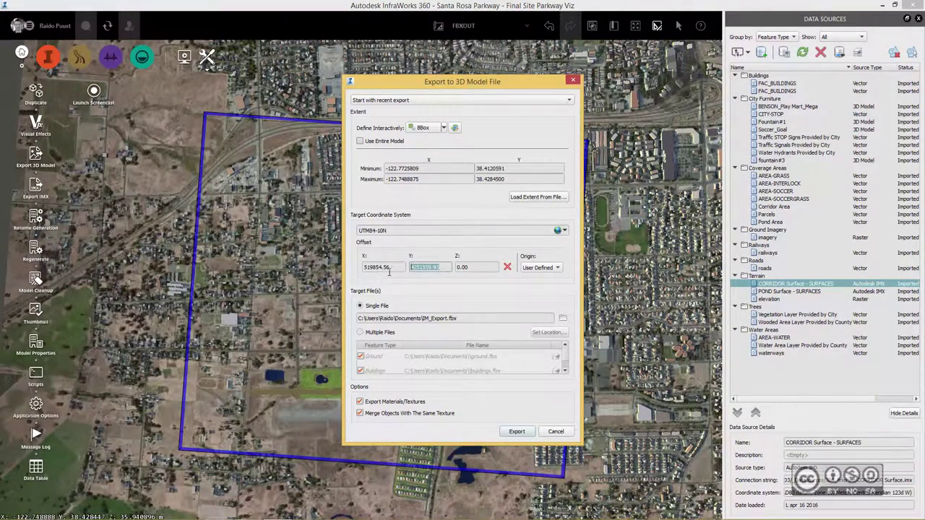
pyautogui.click(496, 319)
# Save the export as SiteConcept.fbx in 306_finished and run the FBX export.
pyautogui.write('Site')
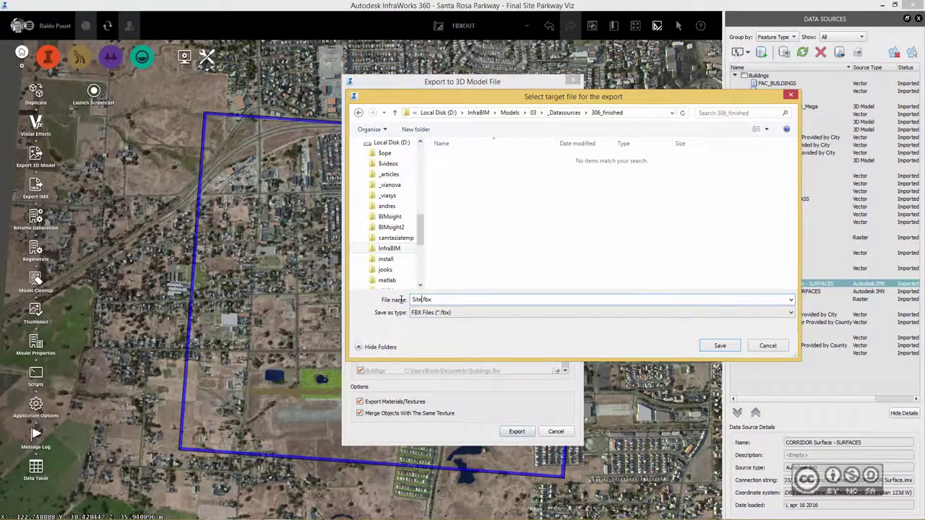
pyautogui.write('Concept')
pyautogui.click(719, 346)
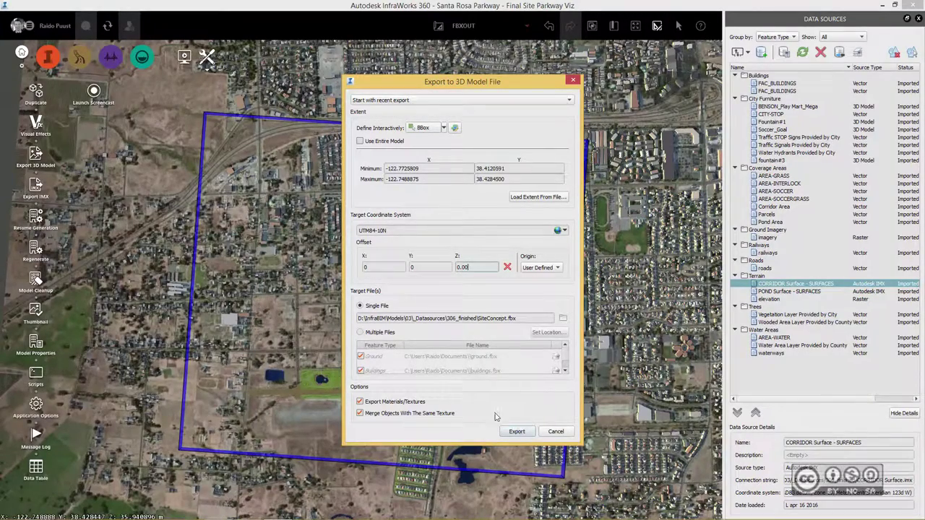
pyautogui.click(517, 432)
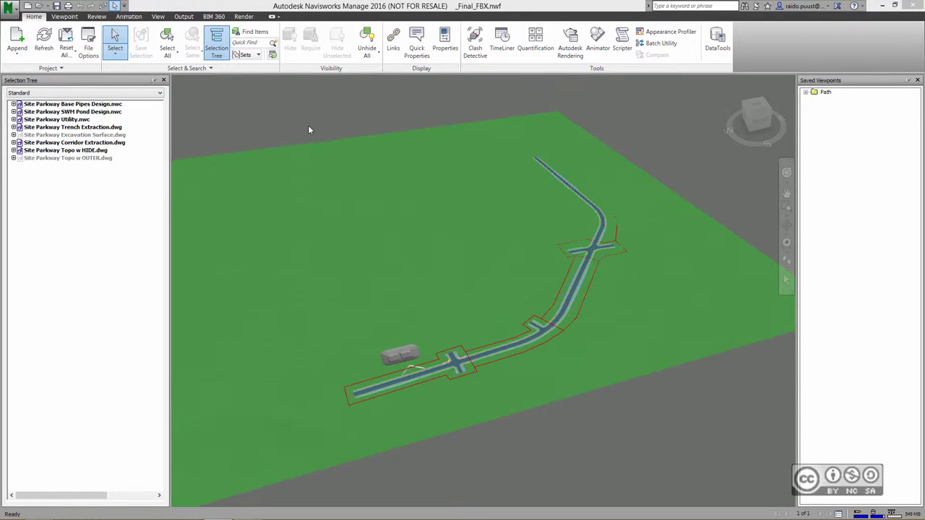
# Append SiteConcept.fbx to the Navisworks model and select the appended site model.
pyautogui.click(17, 38)
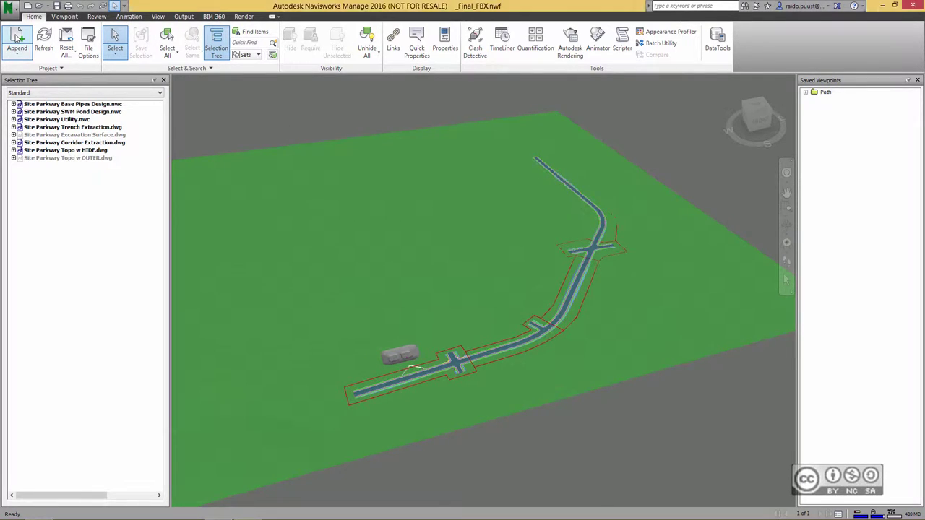
pyautogui.click(302, 146)
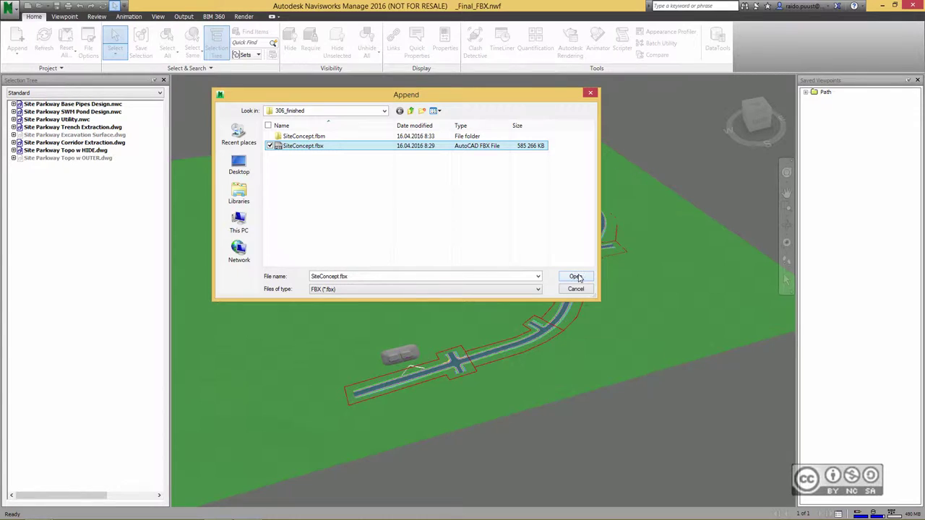
pyautogui.click(576, 276)
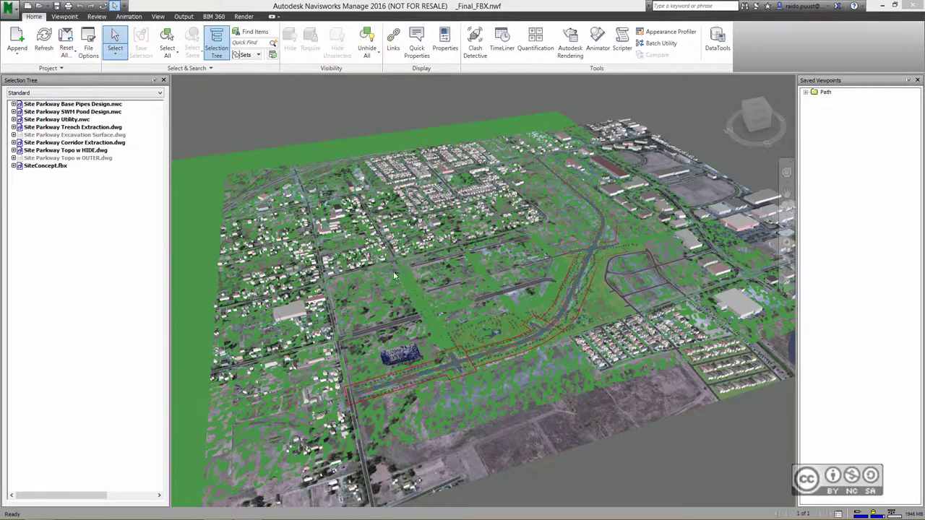
pyautogui.scroll(5, 547, 203)
pyautogui.click(491, 321)
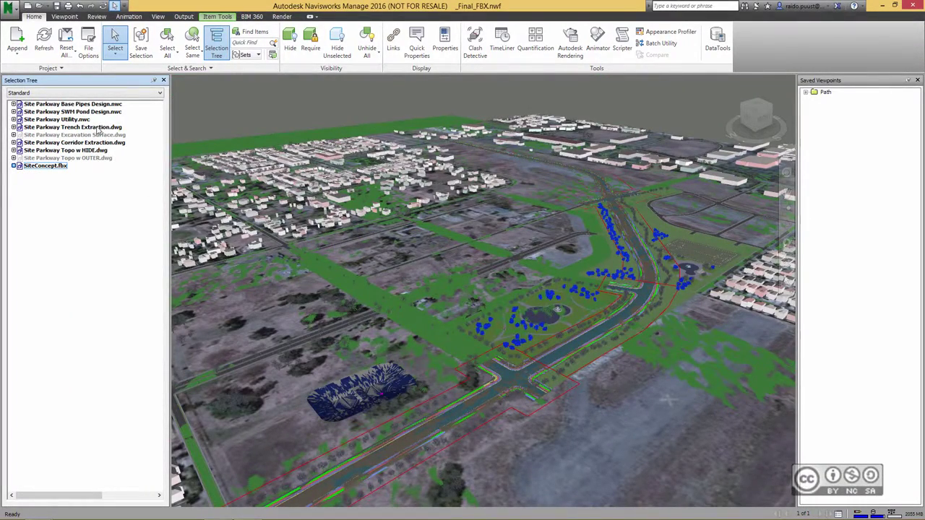
# Hide the Site Parkway Topo w HIDE.dwg surface and go to the Pipe Flow viewpoint.
pyautogui.rightClick(65, 150)
pyautogui.click(94, 172)
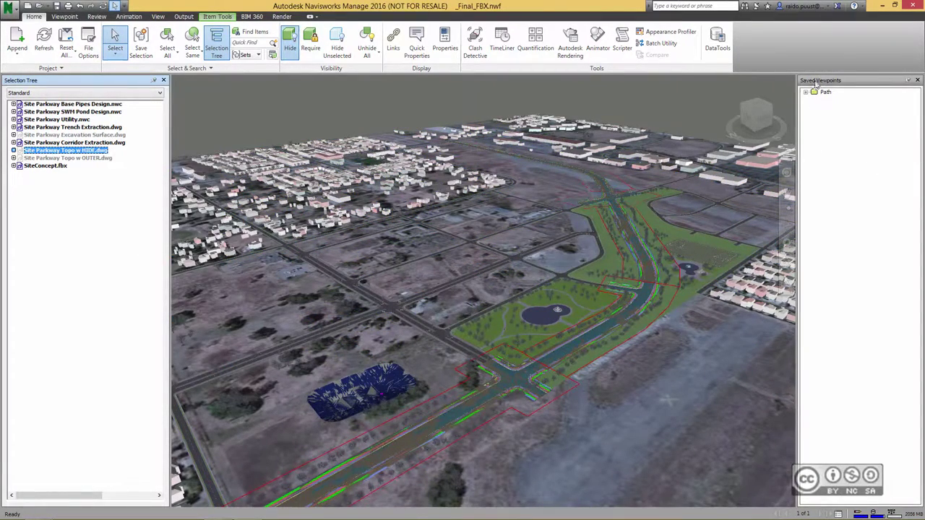
pyautogui.click(805, 91)
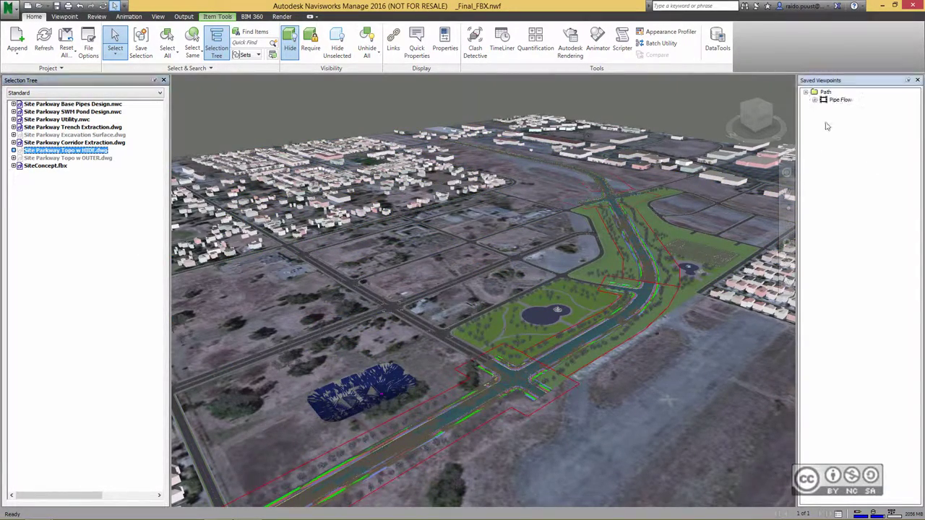
pyautogui.click(840, 100)
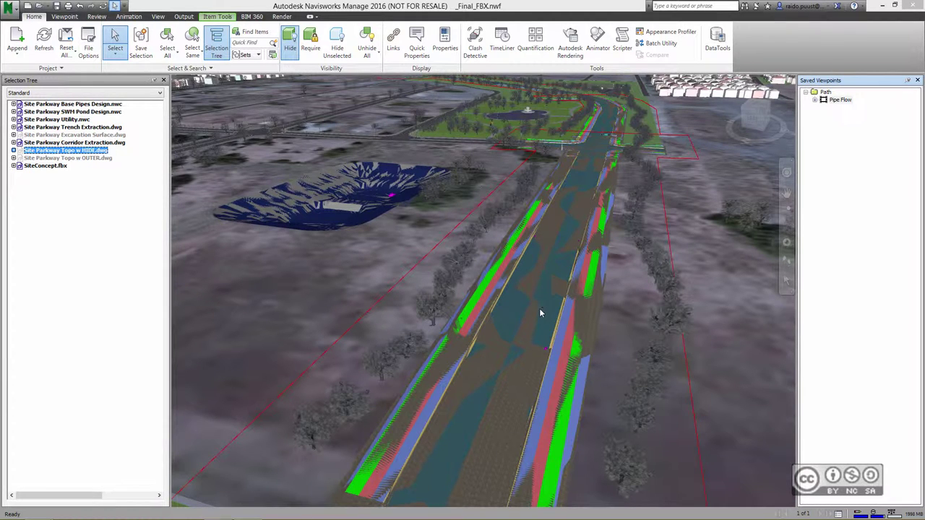
# Hide the two road meshes covering the corridor.
pyautogui.click(545, 263)
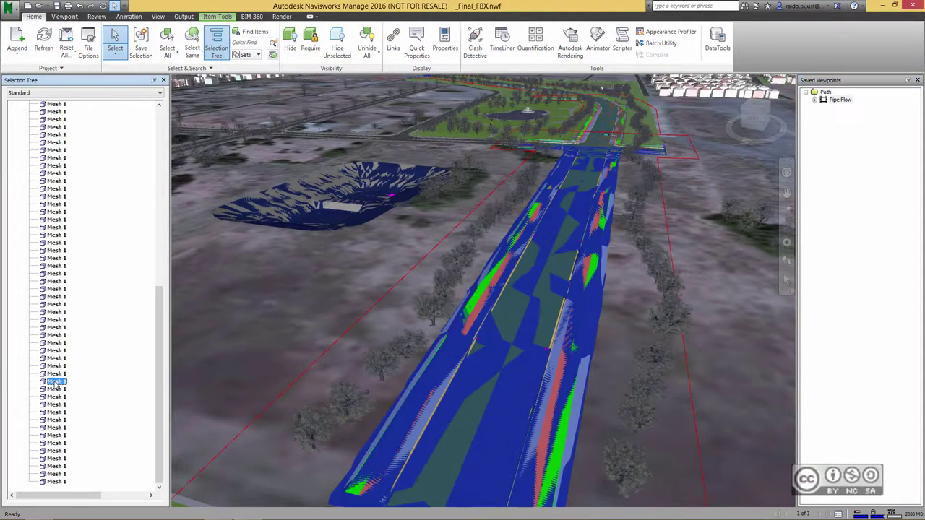
pyautogui.keyDown('ctrl'); pyautogui.click(56, 390); pyautogui.keyUp('ctrl')
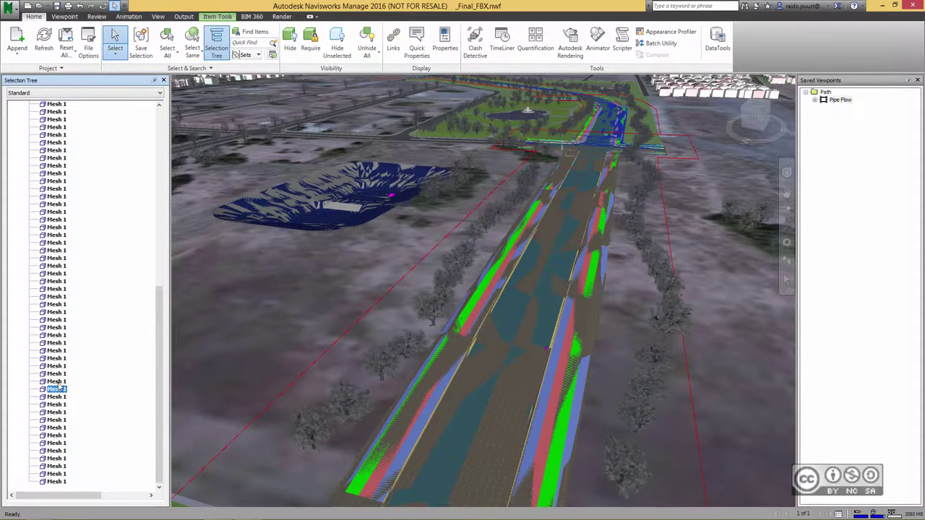
pyautogui.rightClick(58, 390)
pyautogui.click(86, 297)
pyautogui.click(56, 373)
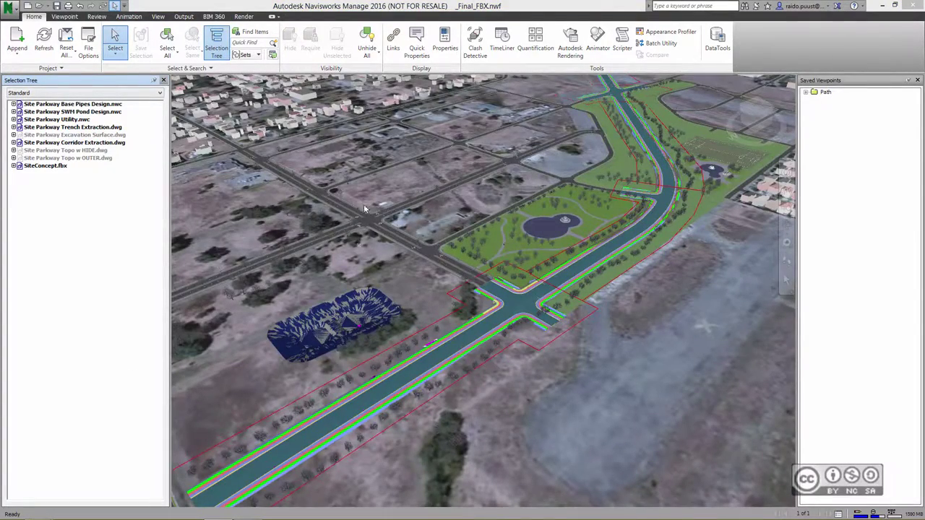
# Add a new TimeLiner task named Site Concept.
pyautogui.click(502, 42)
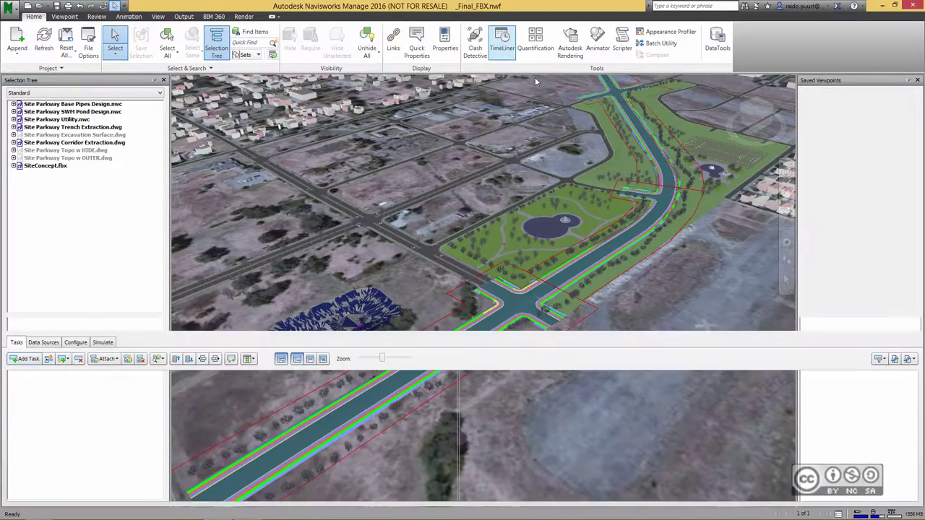
pyautogui.scroll(4, 43, 470)
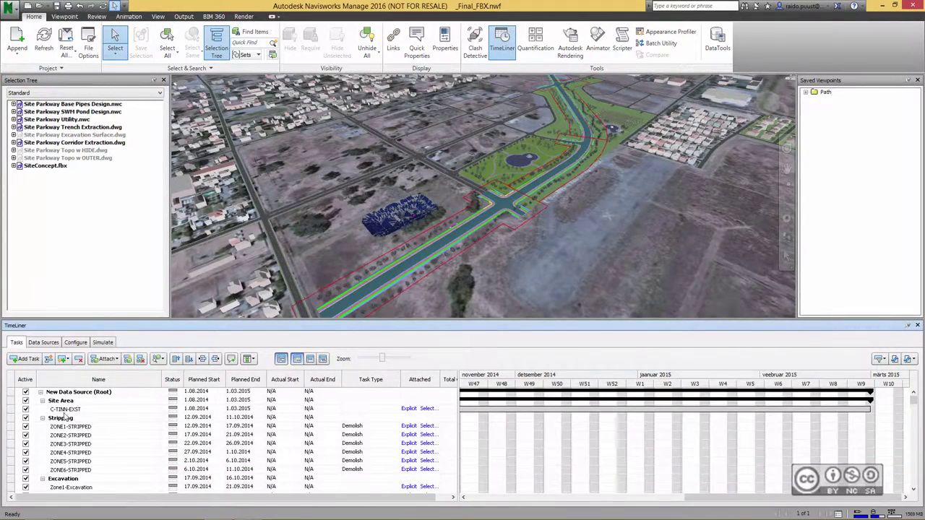
pyautogui.click(65, 409)
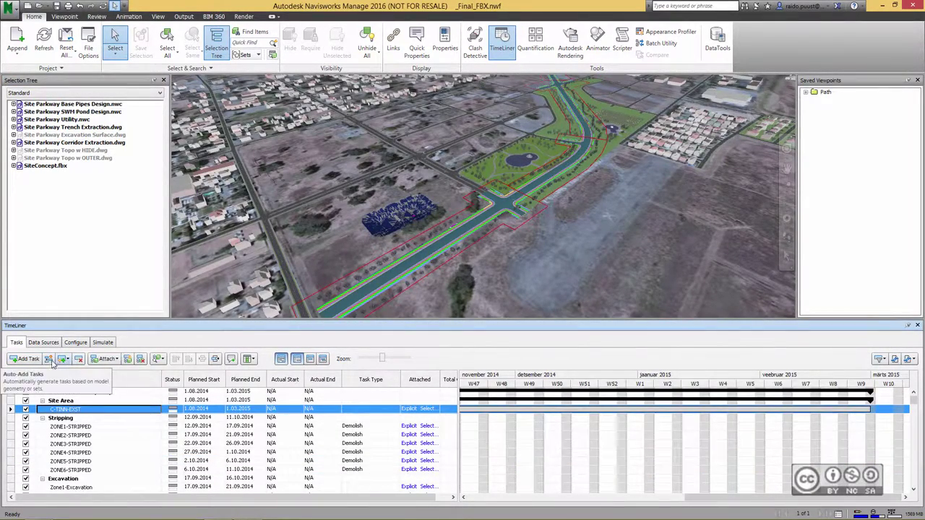
pyautogui.click(49, 360)
pyautogui.write('S')
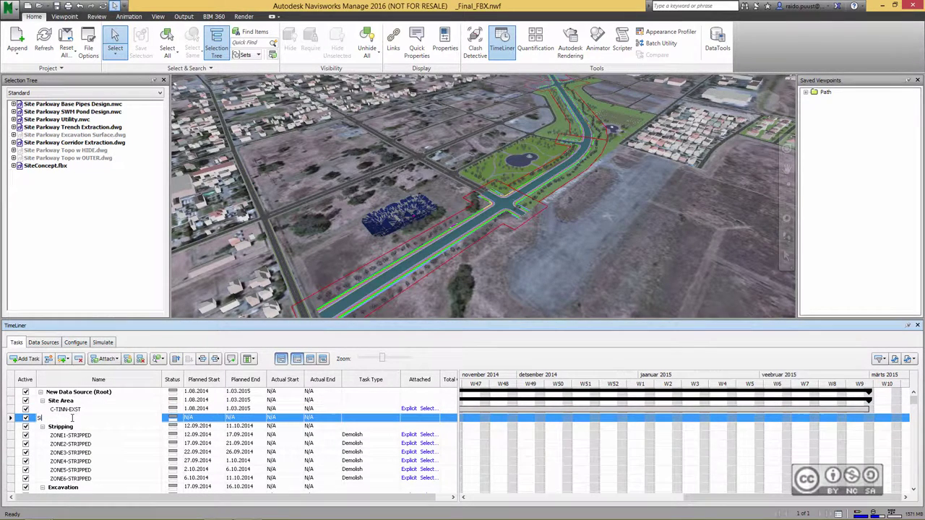
pyautogui.write('pt')
pyautogui.press('Return')
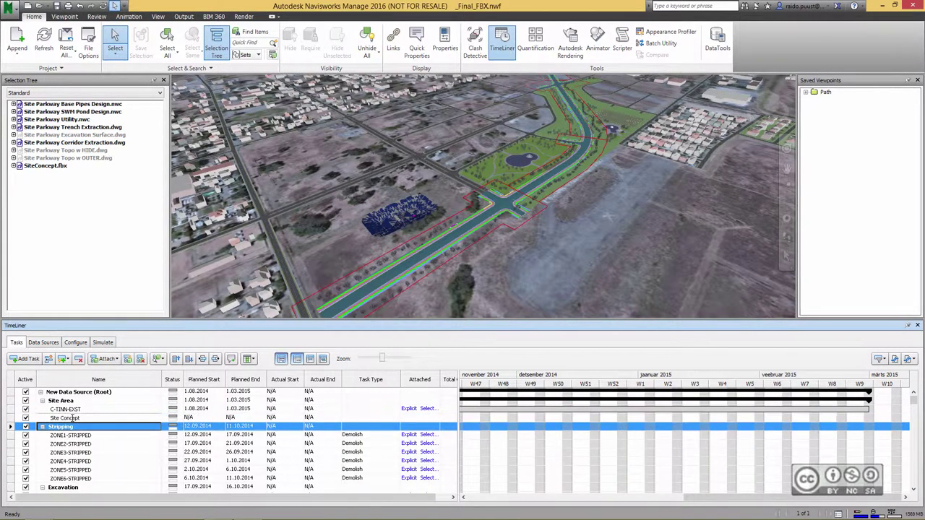
# Give Site Concept dates 1.08.2014 to 1.03.2015 and attach SiteConcept.fbx to it.
pyautogui.click(194, 420)
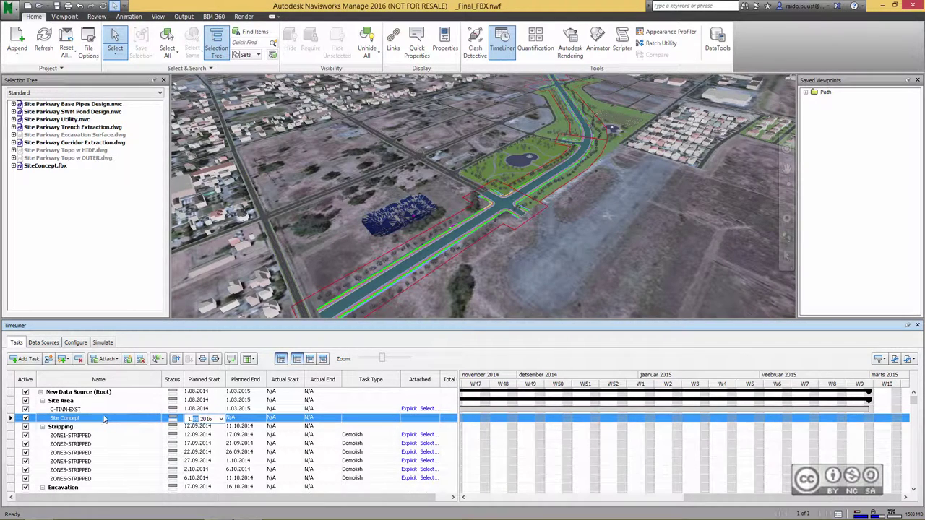
pyautogui.write('08.2014')
pyautogui.click(371, 420)
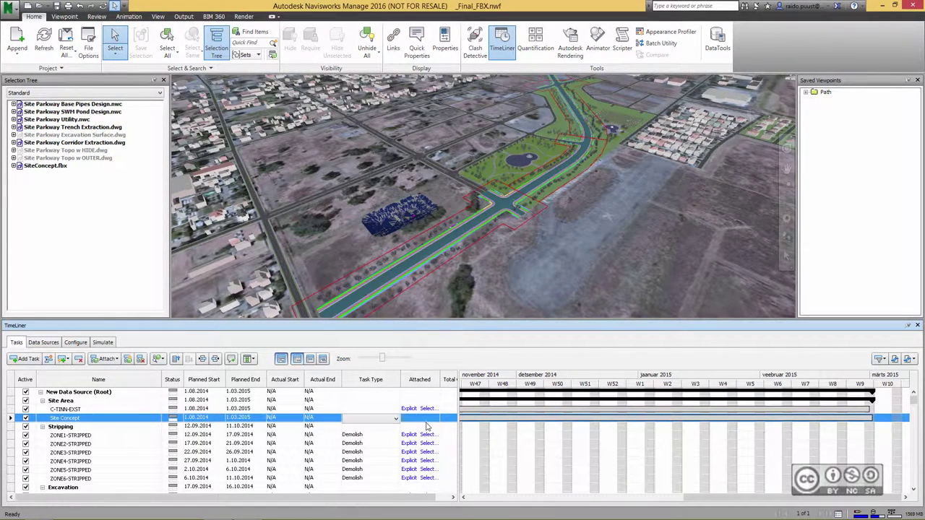
pyautogui.click(32, 166)
pyautogui.moveTo(375, 364); pyautogui.dragTo(425, 419)
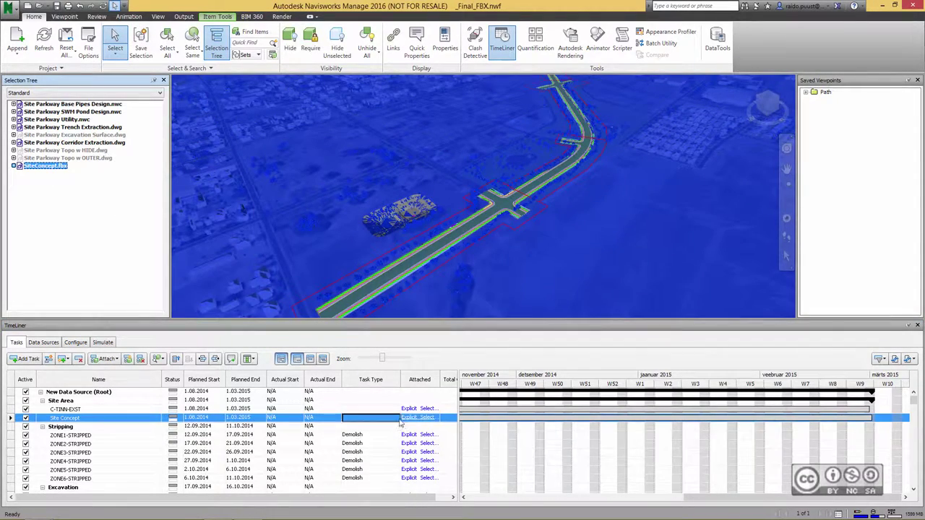
pyautogui.press('Escape')
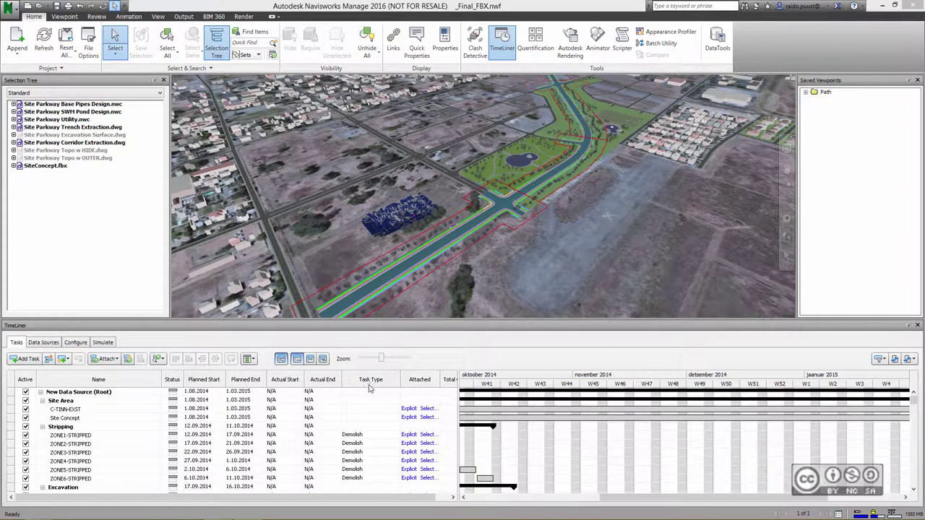
# Set the task type of both C-TINN-EXST and Site Concept to Existing.
pyautogui.click(358, 410)
pyautogui.click(359, 410)
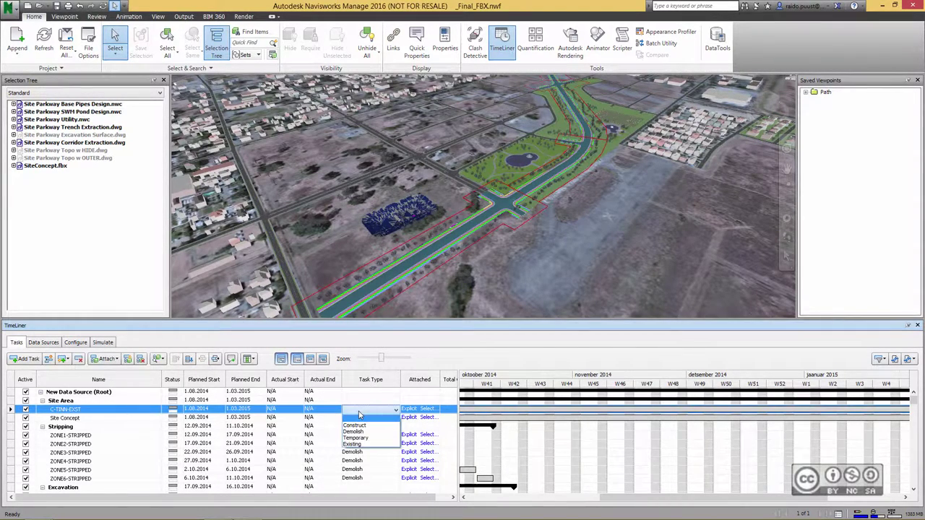
pyautogui.click(357, 444)
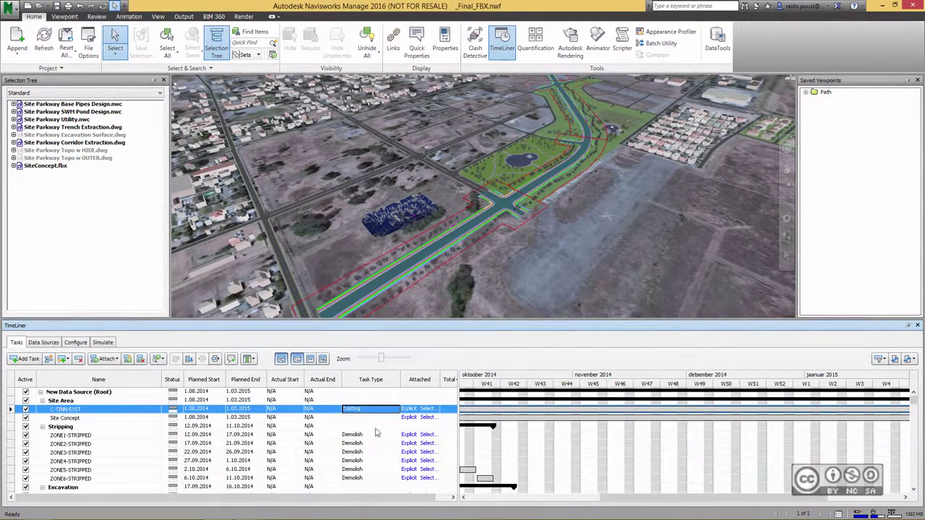
pyautogui.click(355, 419)
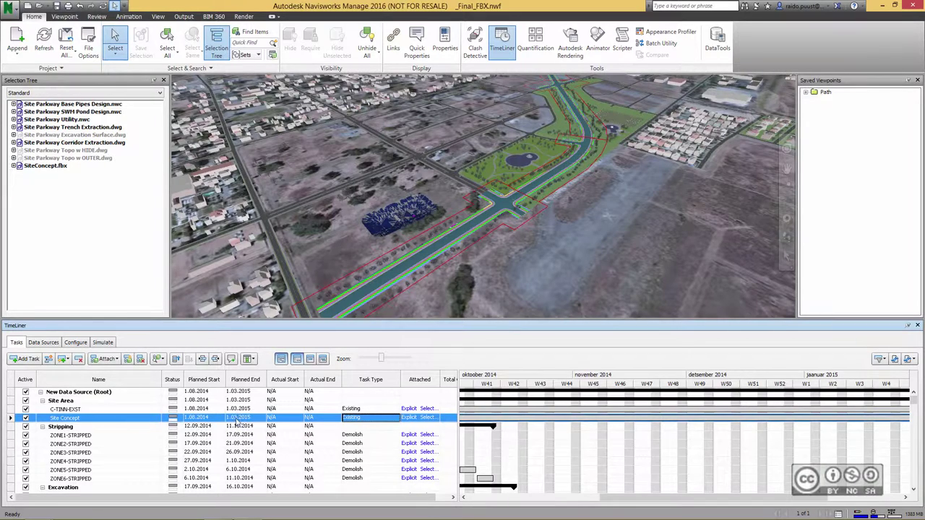
pyautogui.click(365, 409)
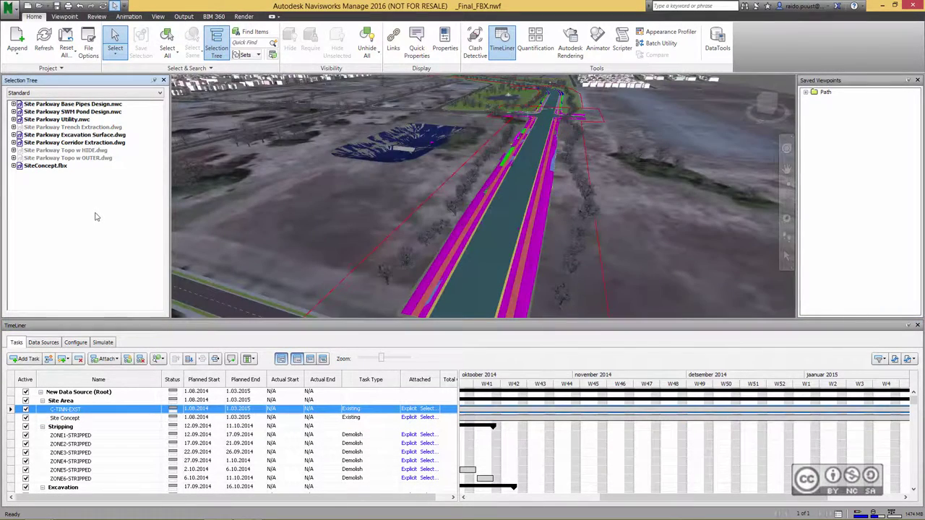
pyautogui.click(105, 344)
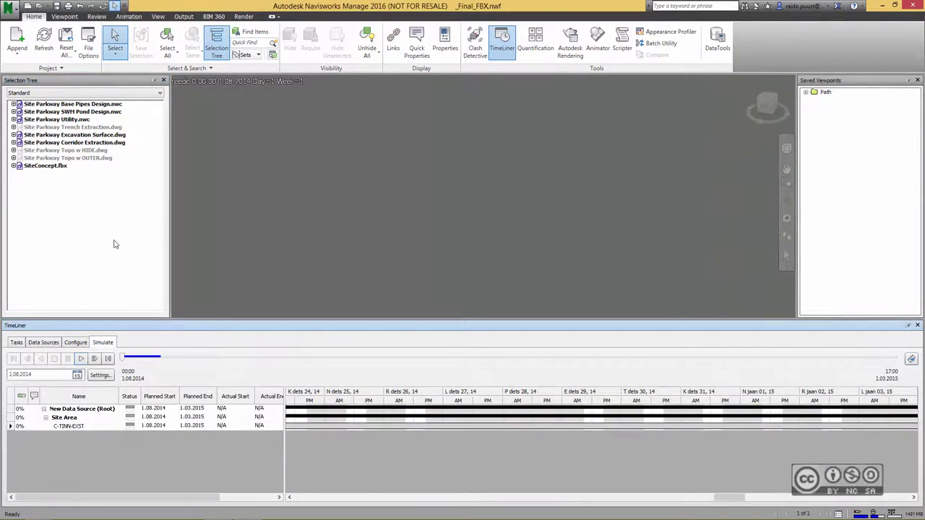
# Set the simulation Animation to No Link and replay the 4D site simulation.
pyautogui.click(81, 360)
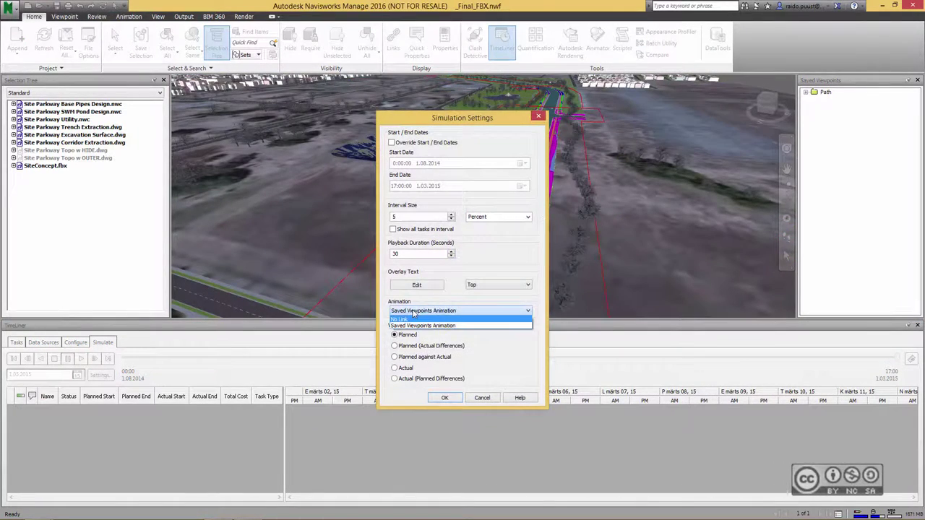
pyautogui.click(409, 319)
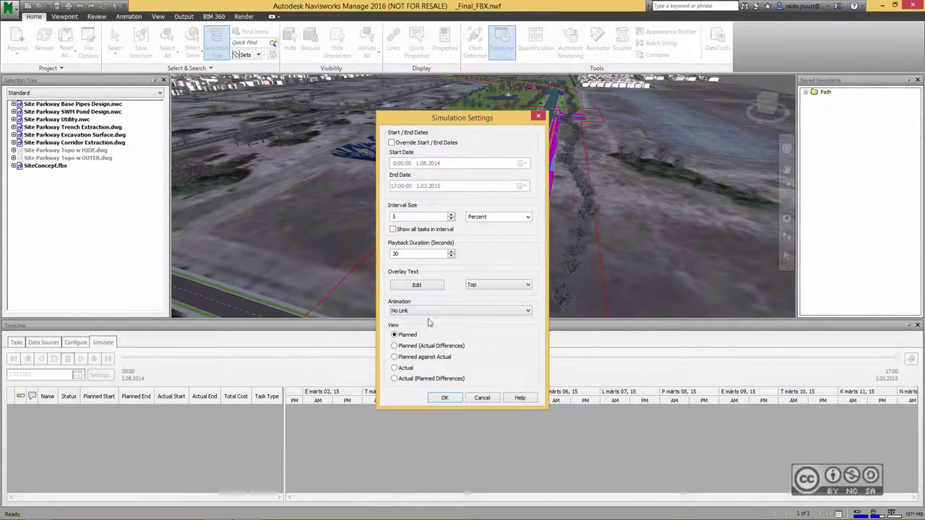
pyautogui.click(446, 399)
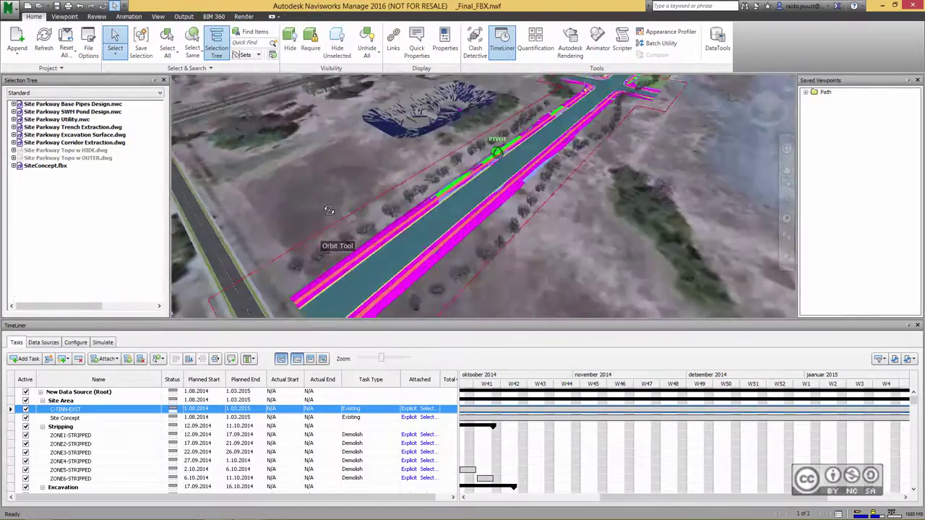
pyautogui.keyDown('shift'); pyautogui.moveTo(317, 207); pyautogui.dragTo(497, 194, button='middle'); pyautogui.keyUp('shift')
pyautogui.click(102, 341)
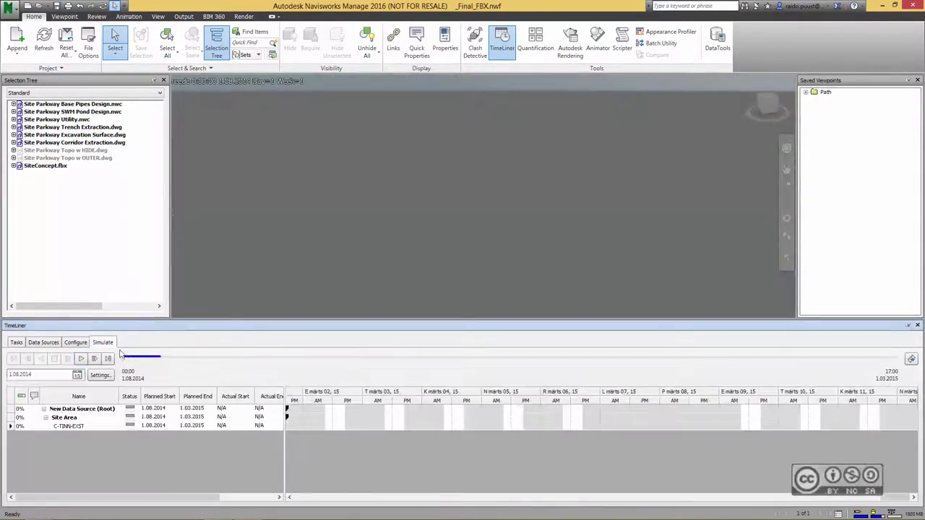
pyautogui.click(81, 359)
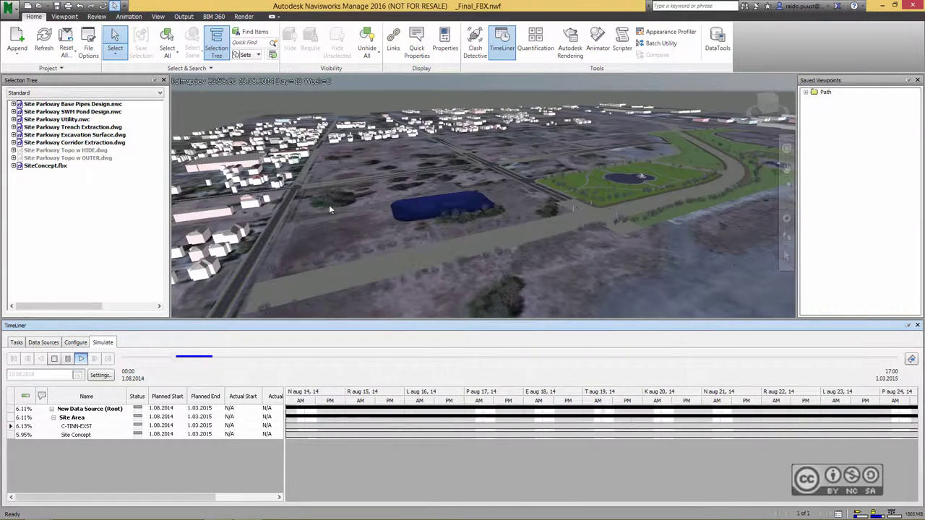